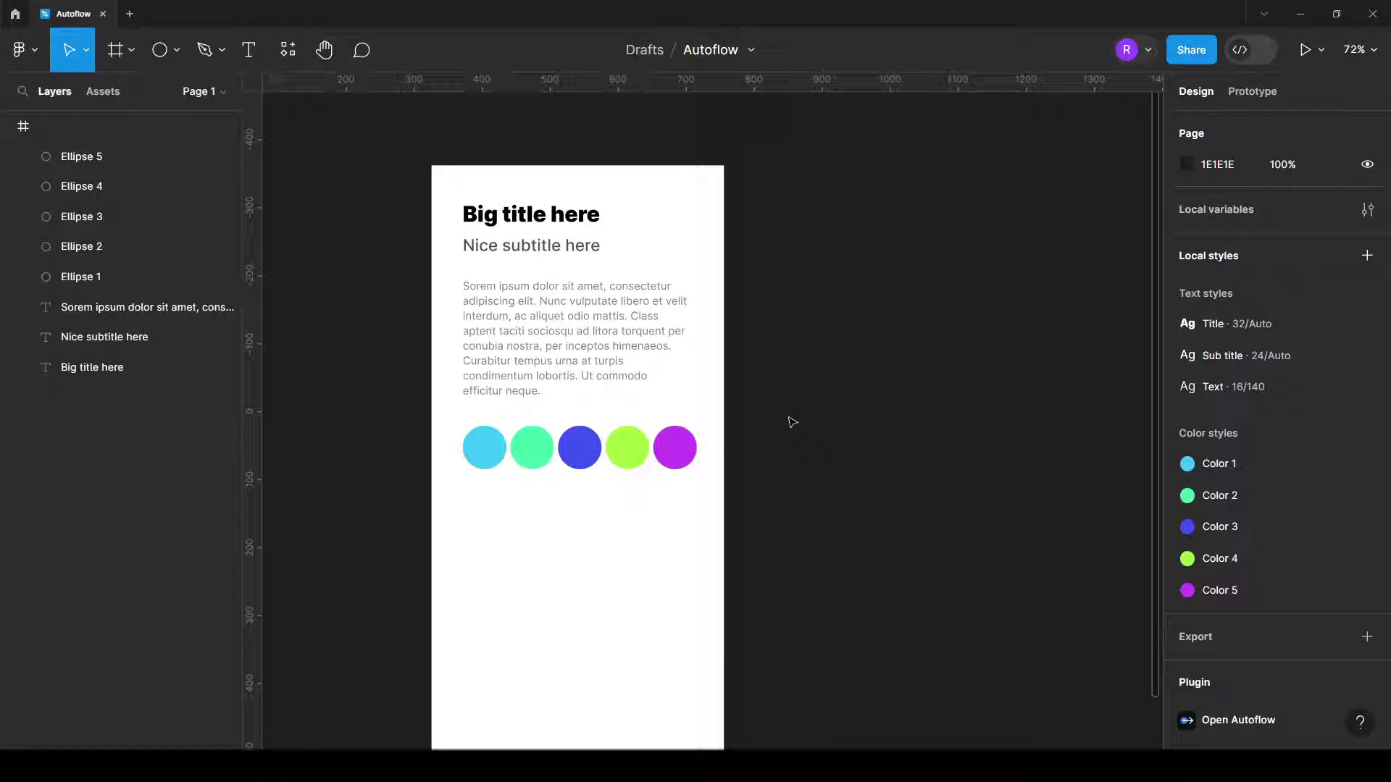
Launch Batch Styler from the canvas menu and view its Title, Sub title and Text styles.
right_click(781, 327)
mouse_move(870, 486)
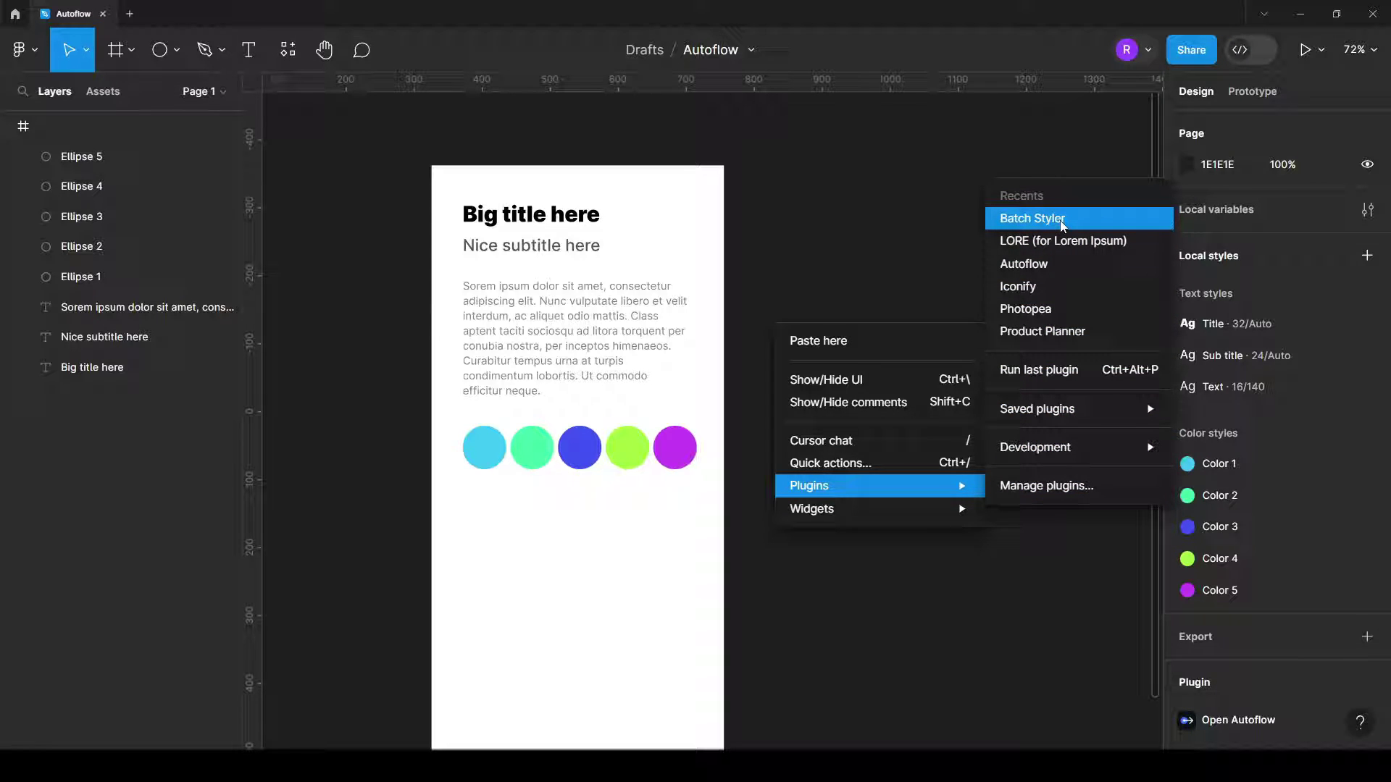
left_click(869, 248)
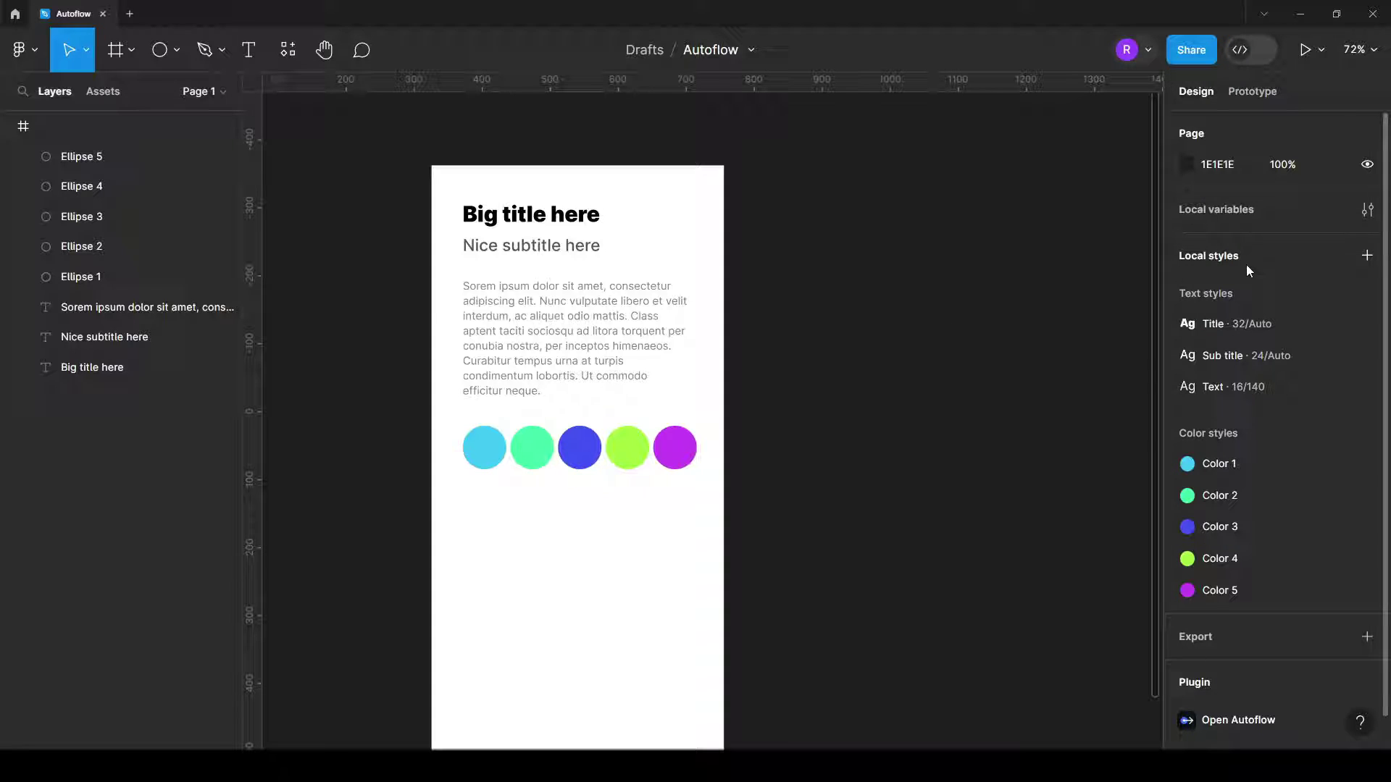
right_click(798, 286)
mouse_move(823, 440)
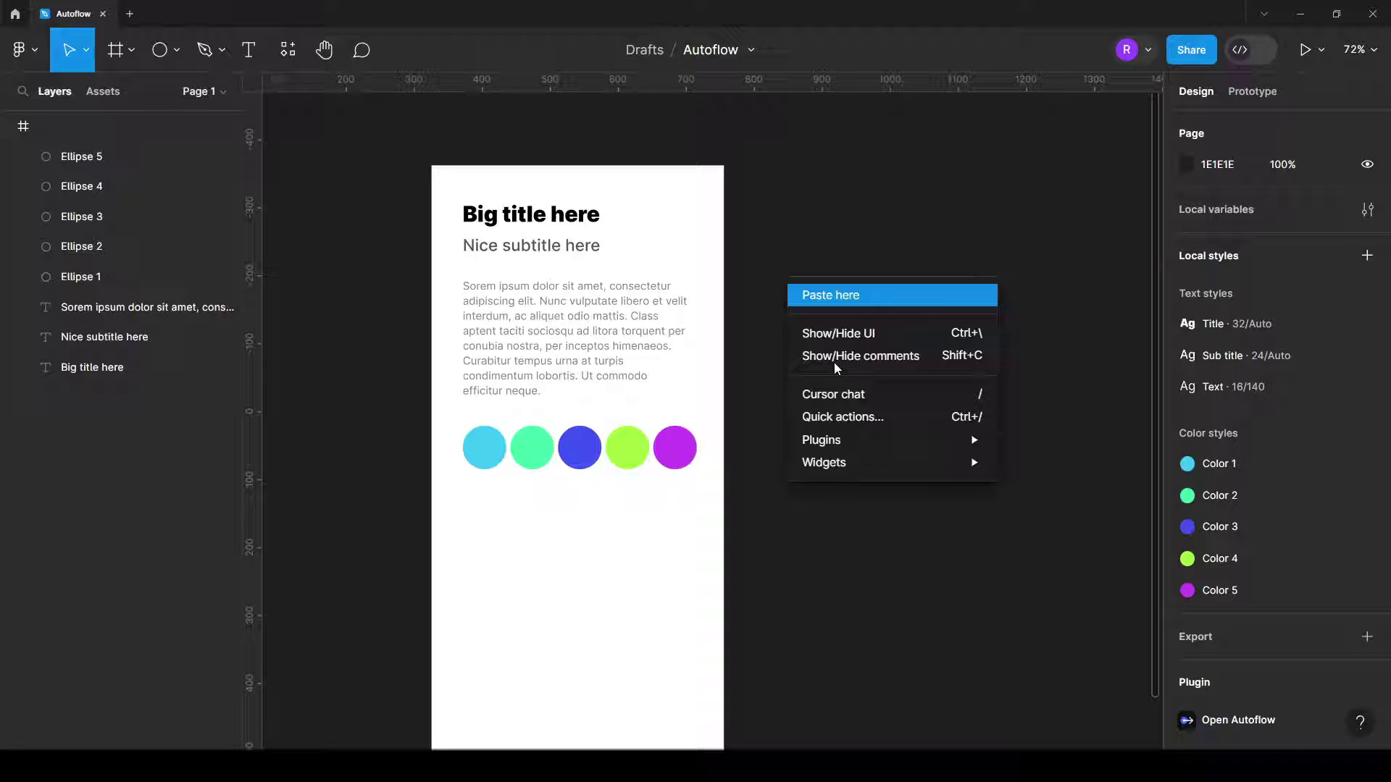
left_click(1068, 471)
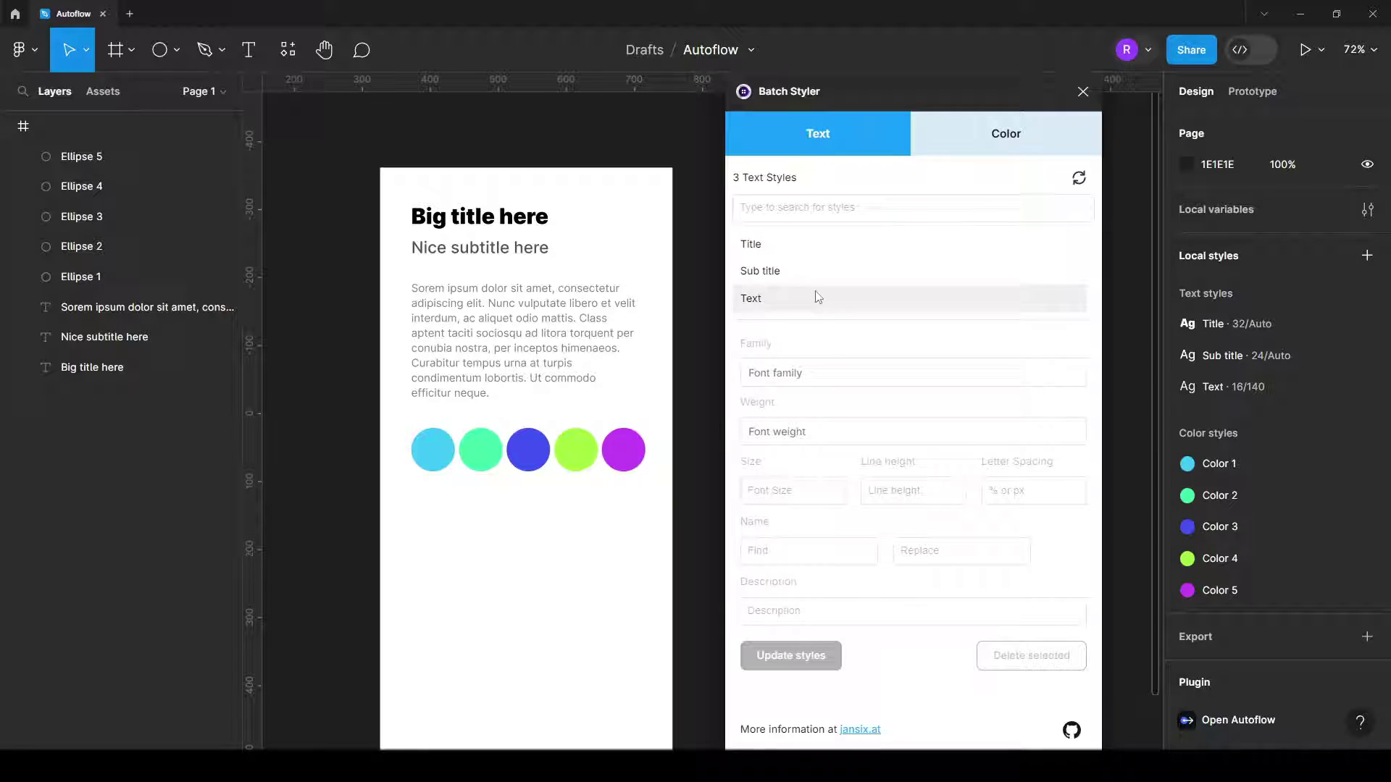
left_click(993, 145)
left_click(832, 144)
Change the Title style from Inter to Lato Bold at size 30 and apply it.
left_click(779, 252)
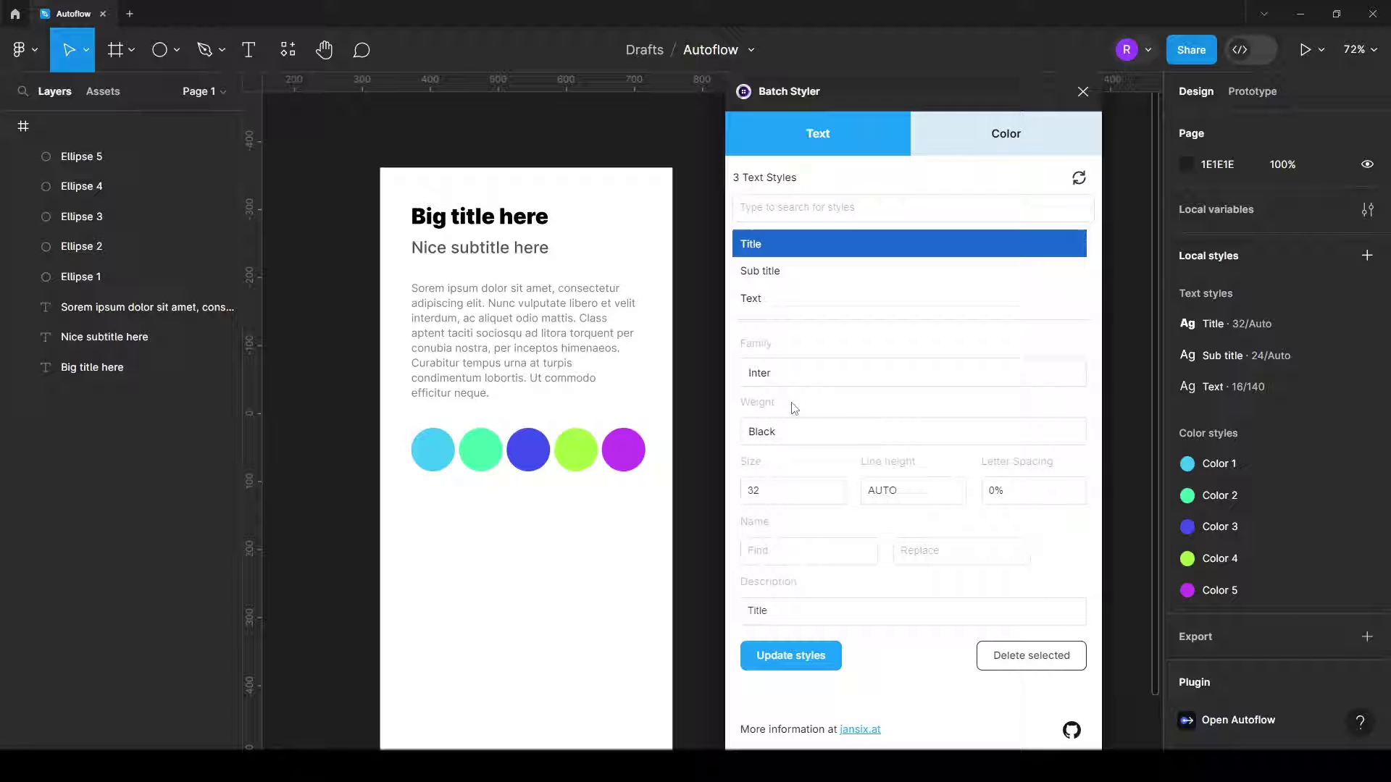
left_click(803, 373)
left_click_drag(804, 373, 744, 375)
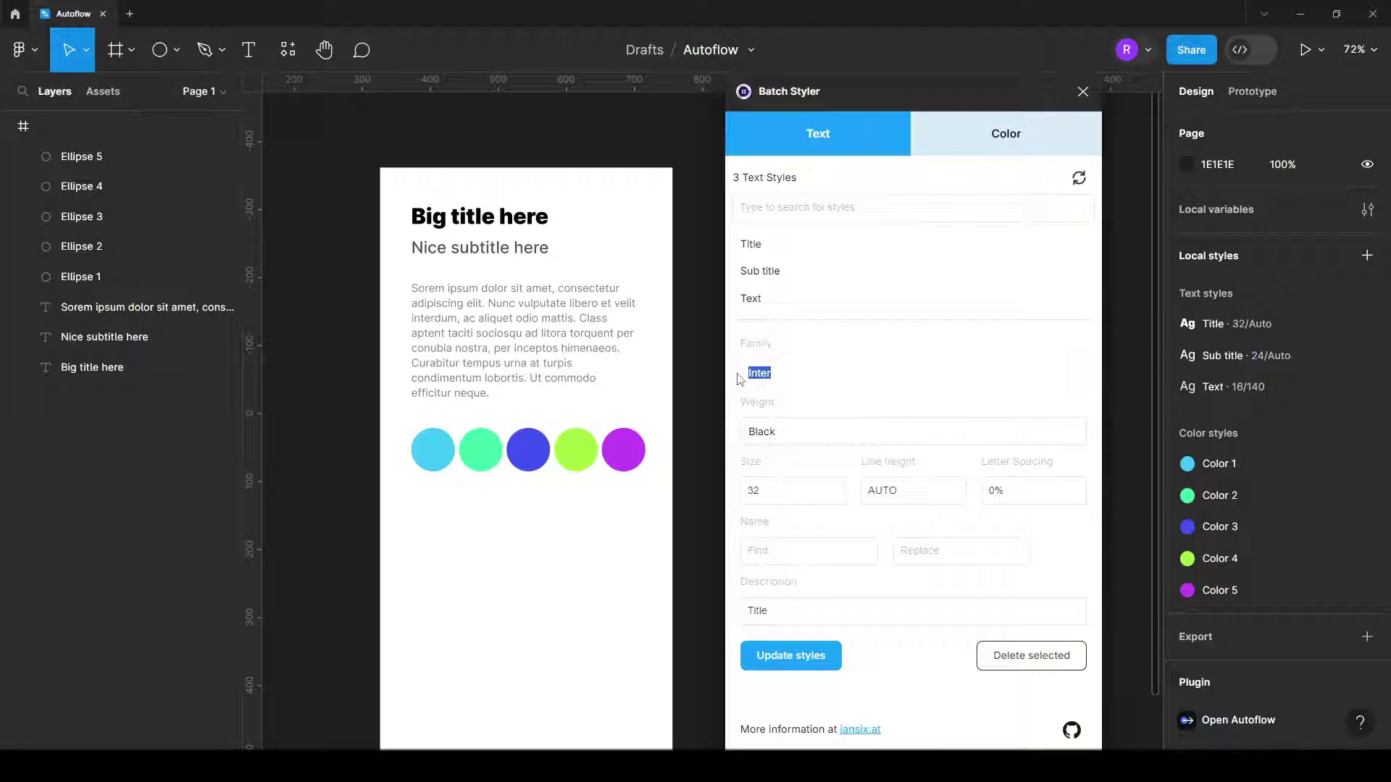
type("lato")
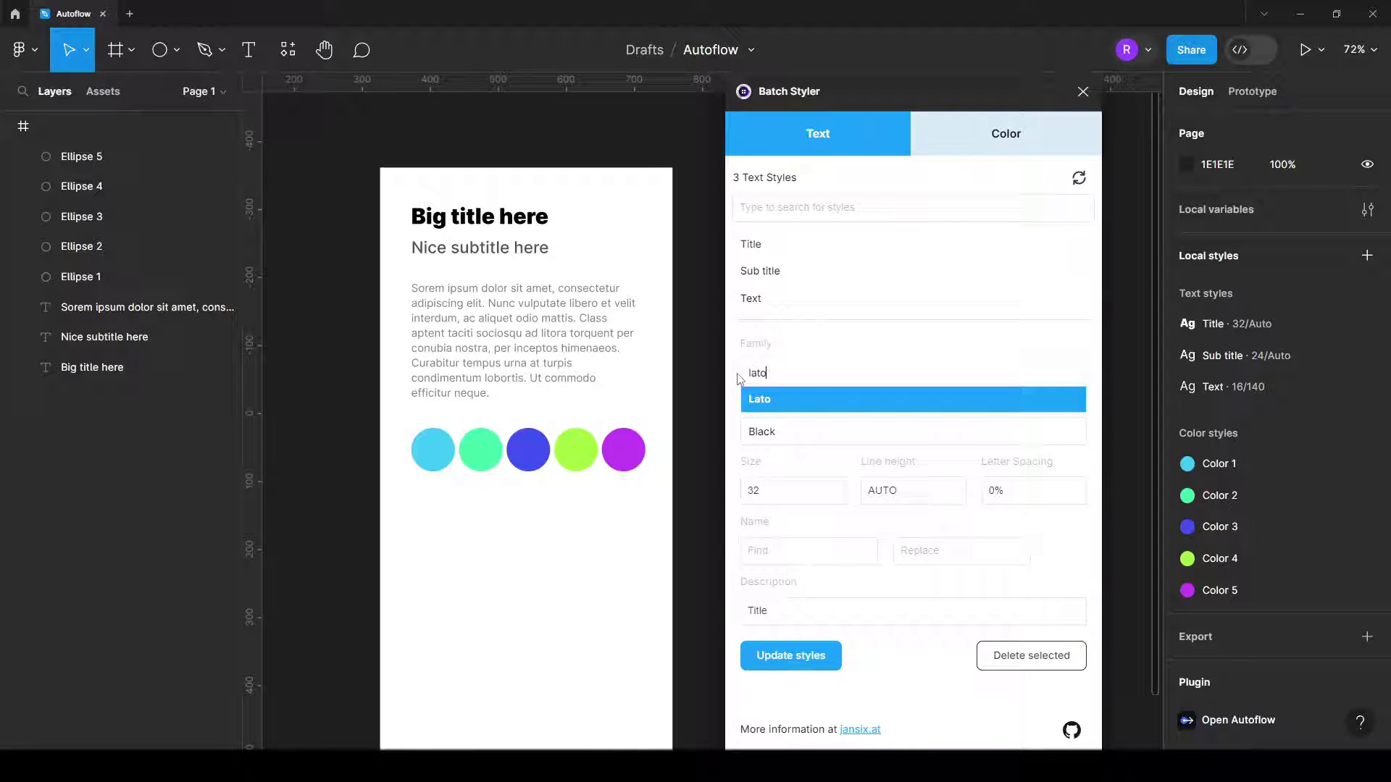
left_click(798, 400)
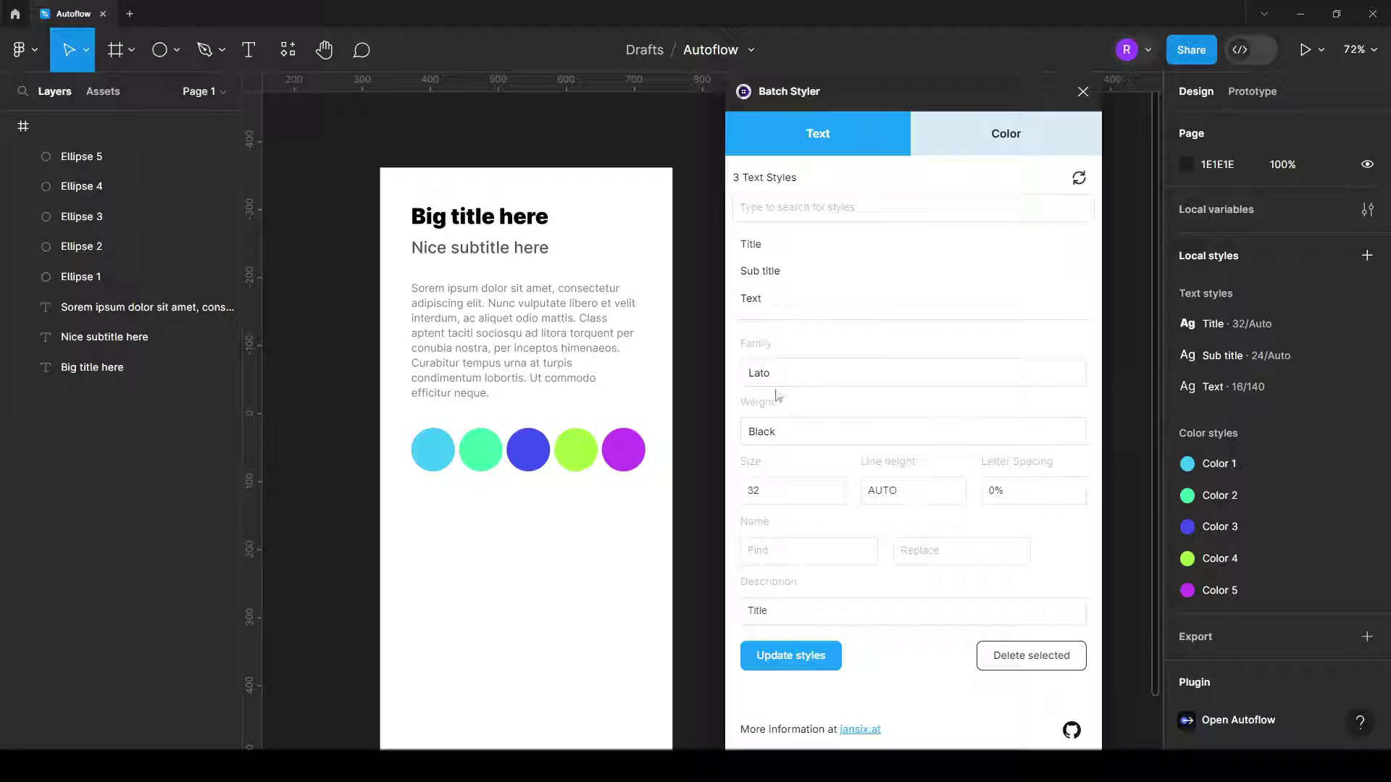
left_click(800, 435)
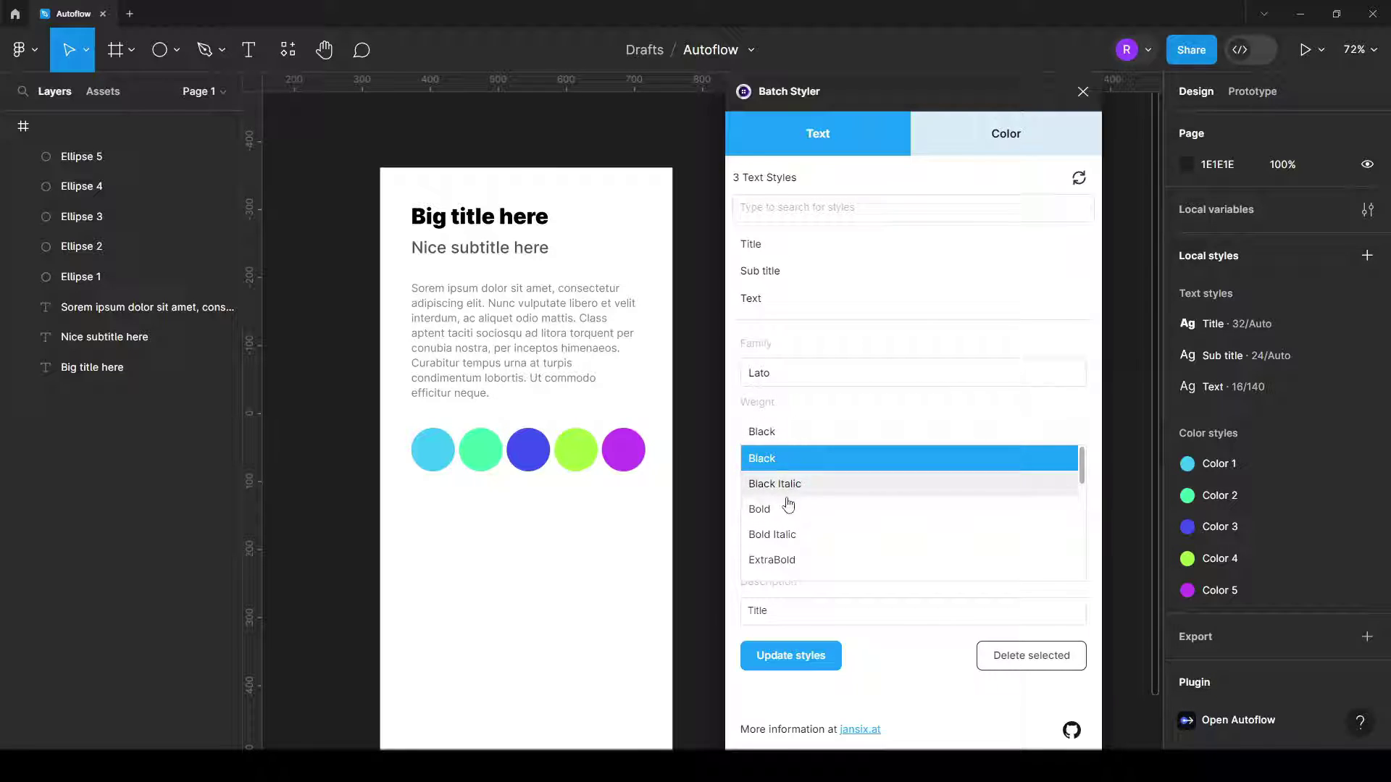
left_click(789, 508)
left_click_drag(777, 494, 739, 496)
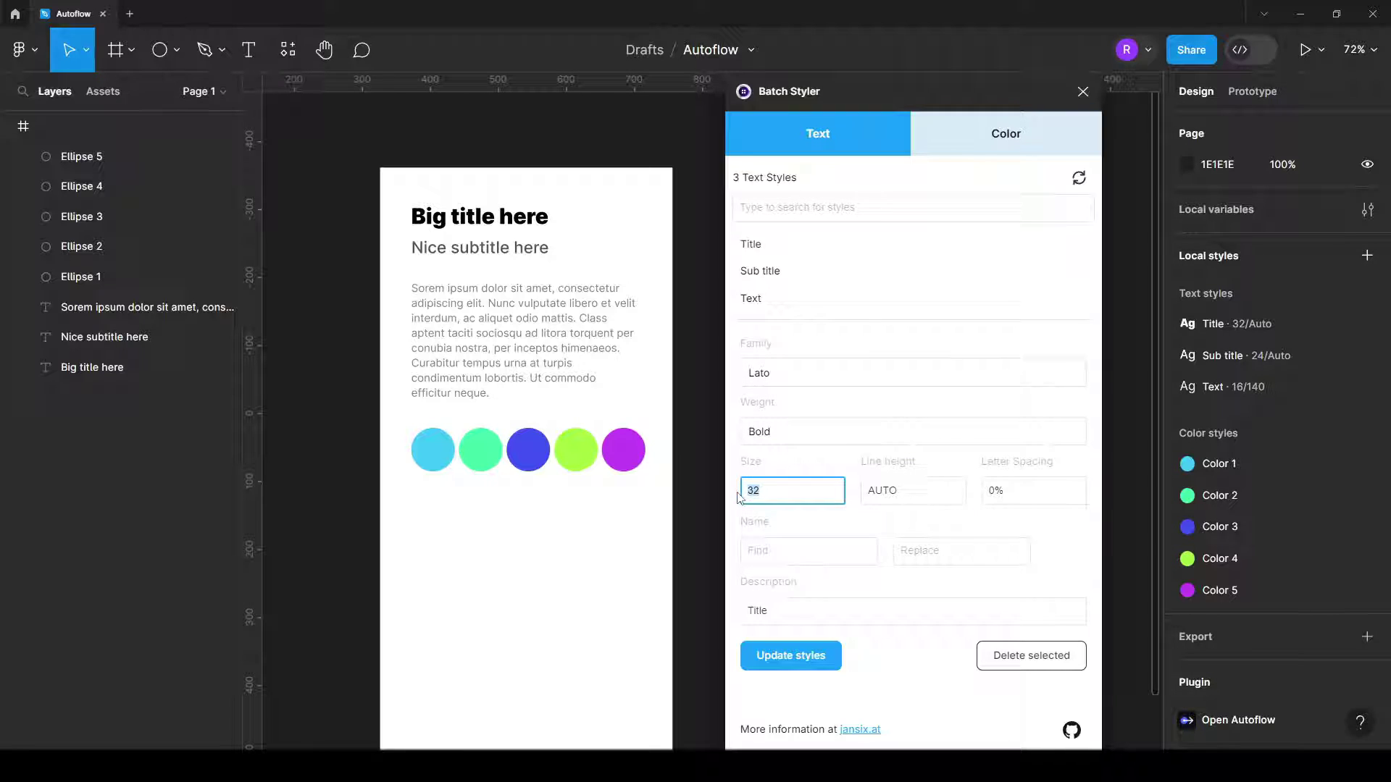
type("30")
left_click(771, 608)
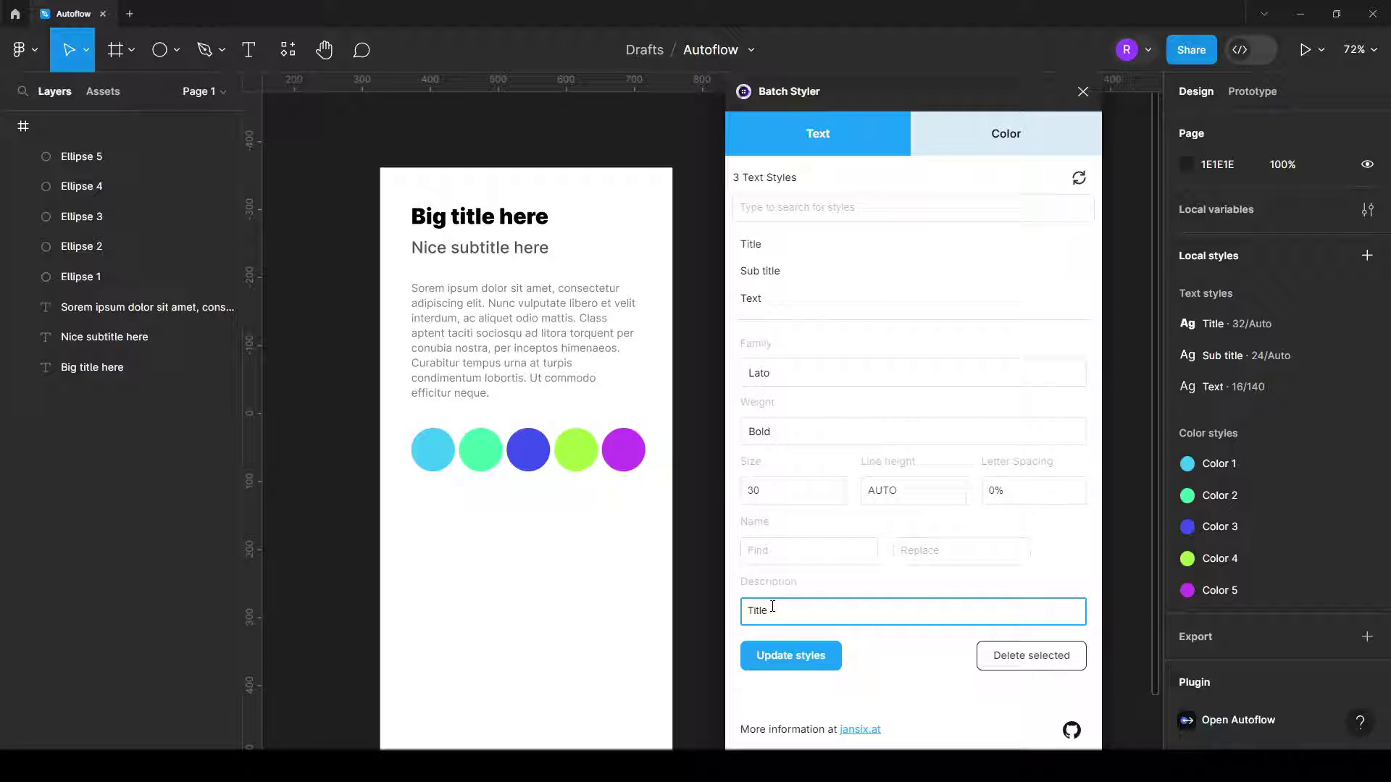
left_click(784, 658)
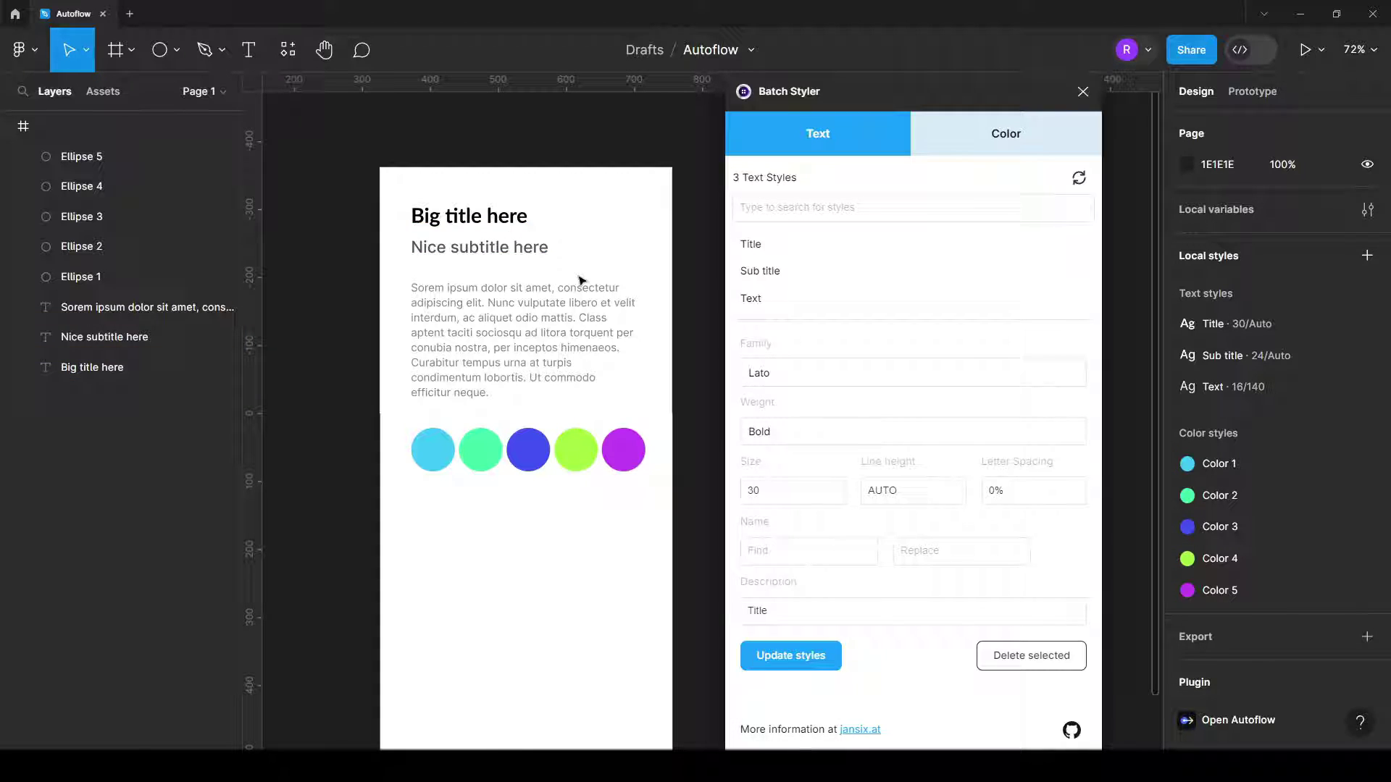
scroll(352, 358, "down", 3, "ctrl")
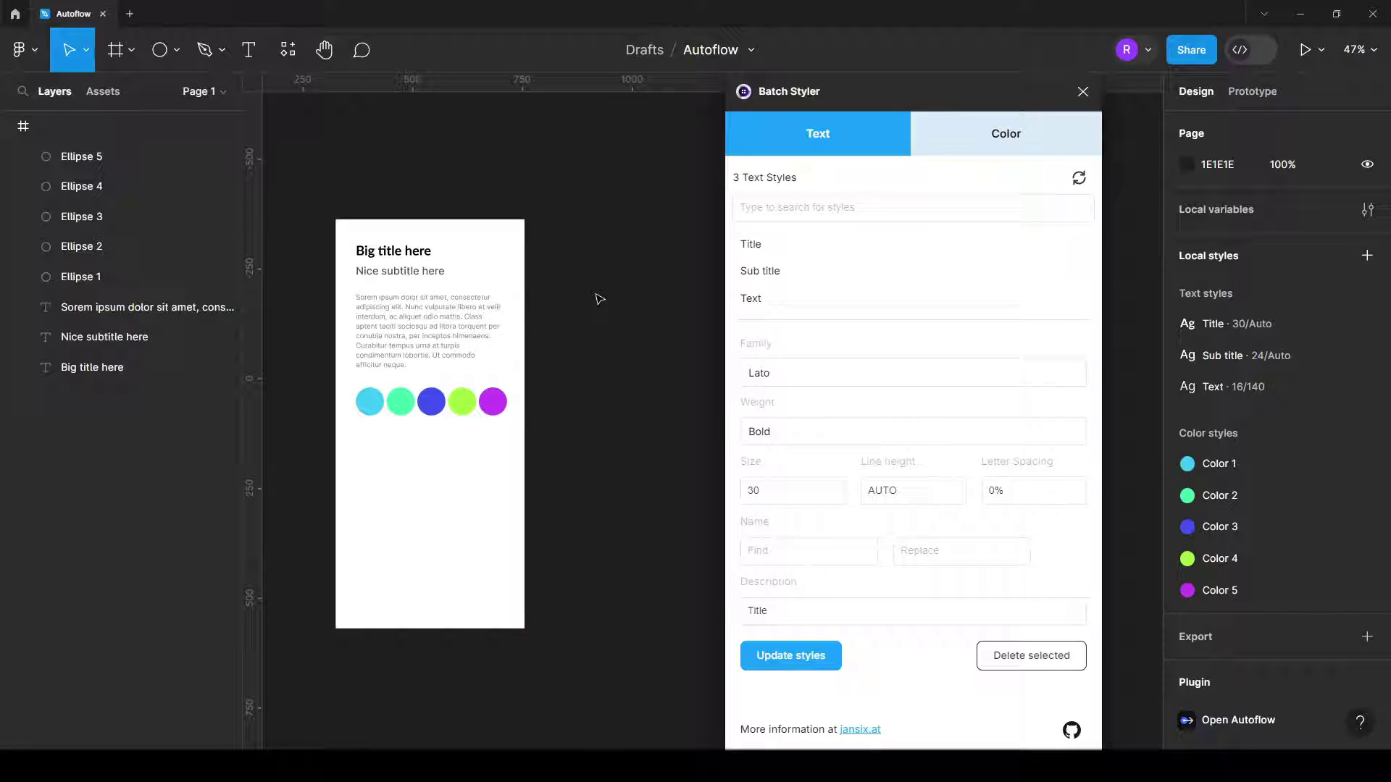
scroll(597, 301, "up", 1)
scroll(603, 312, "left", 2)
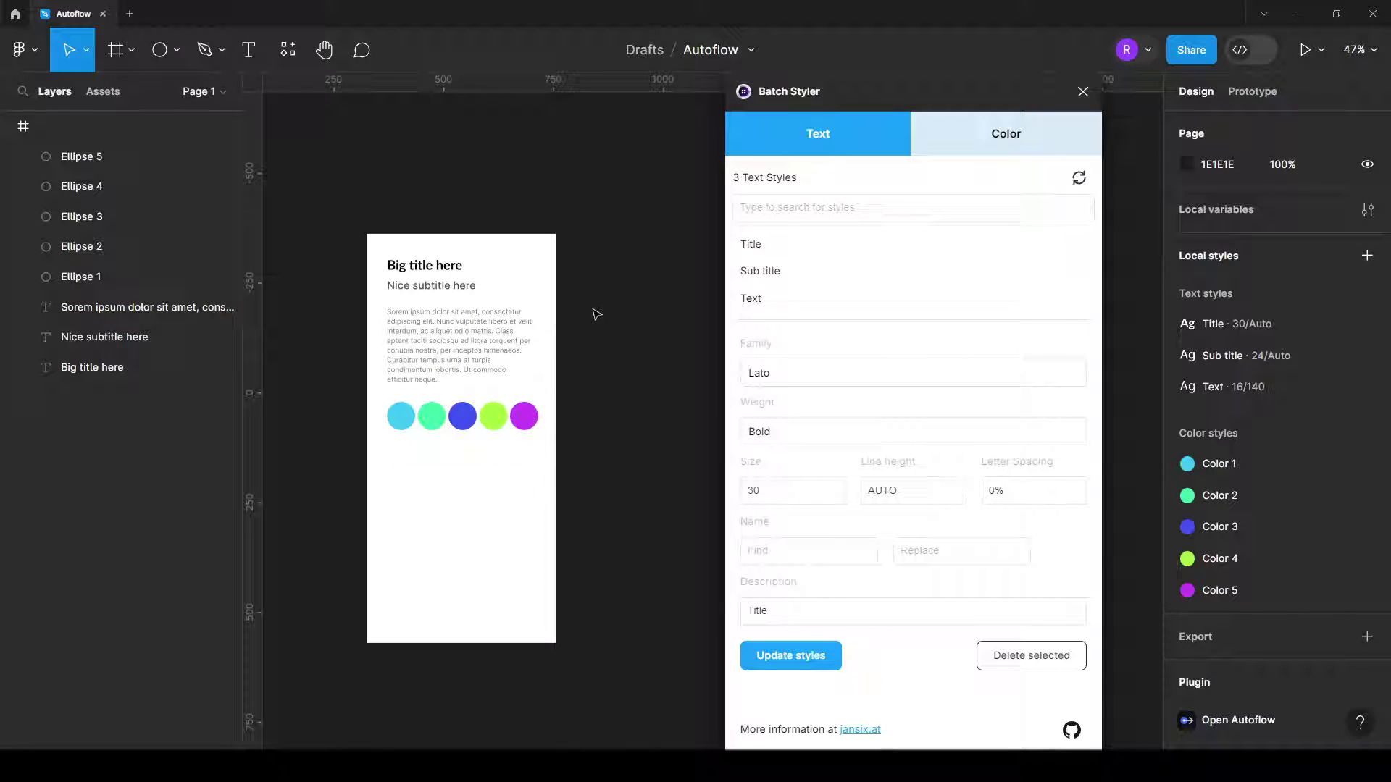
scroll(596, 314, "left", 2)
Change the Sub title style's family to Lato, keeping Medium 24, and apply it.
left_click(776, 272)
left_click(799, 373)
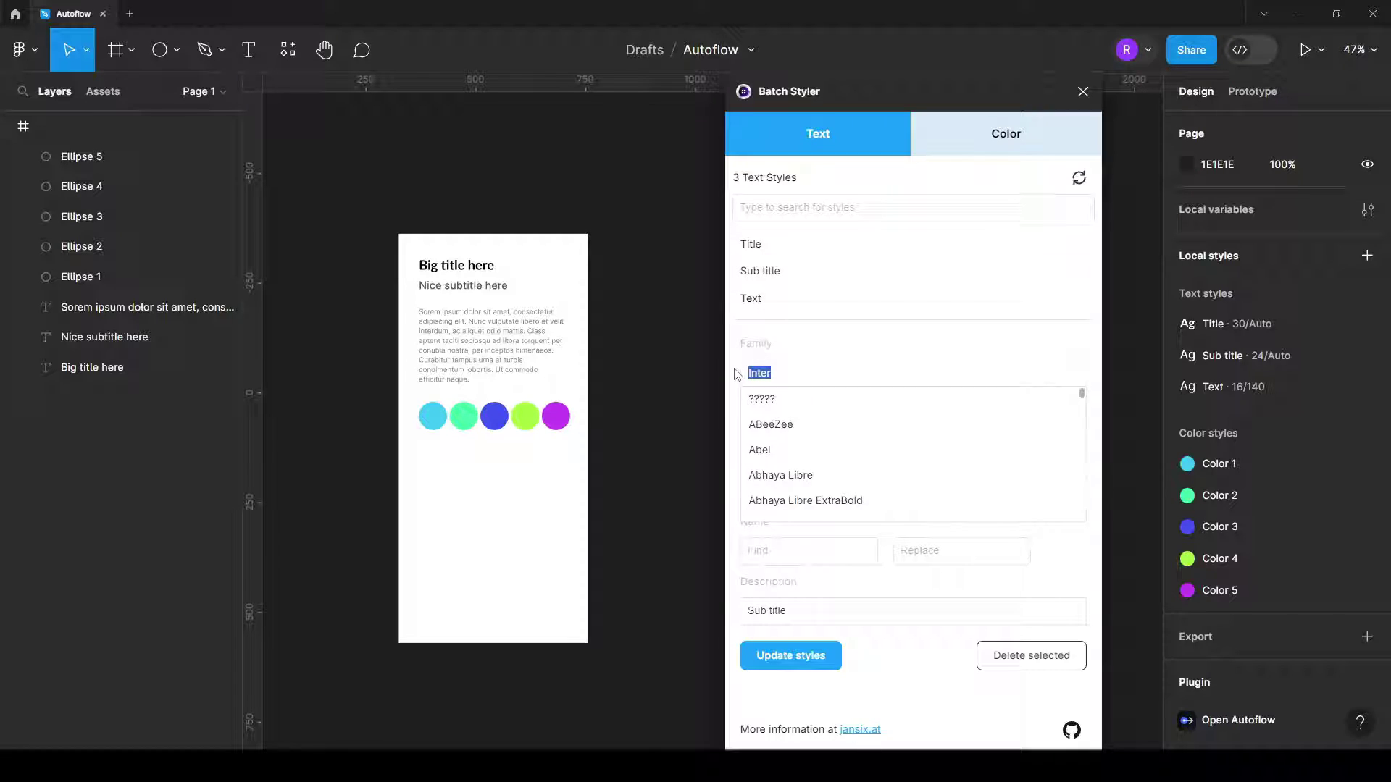
type("lato")
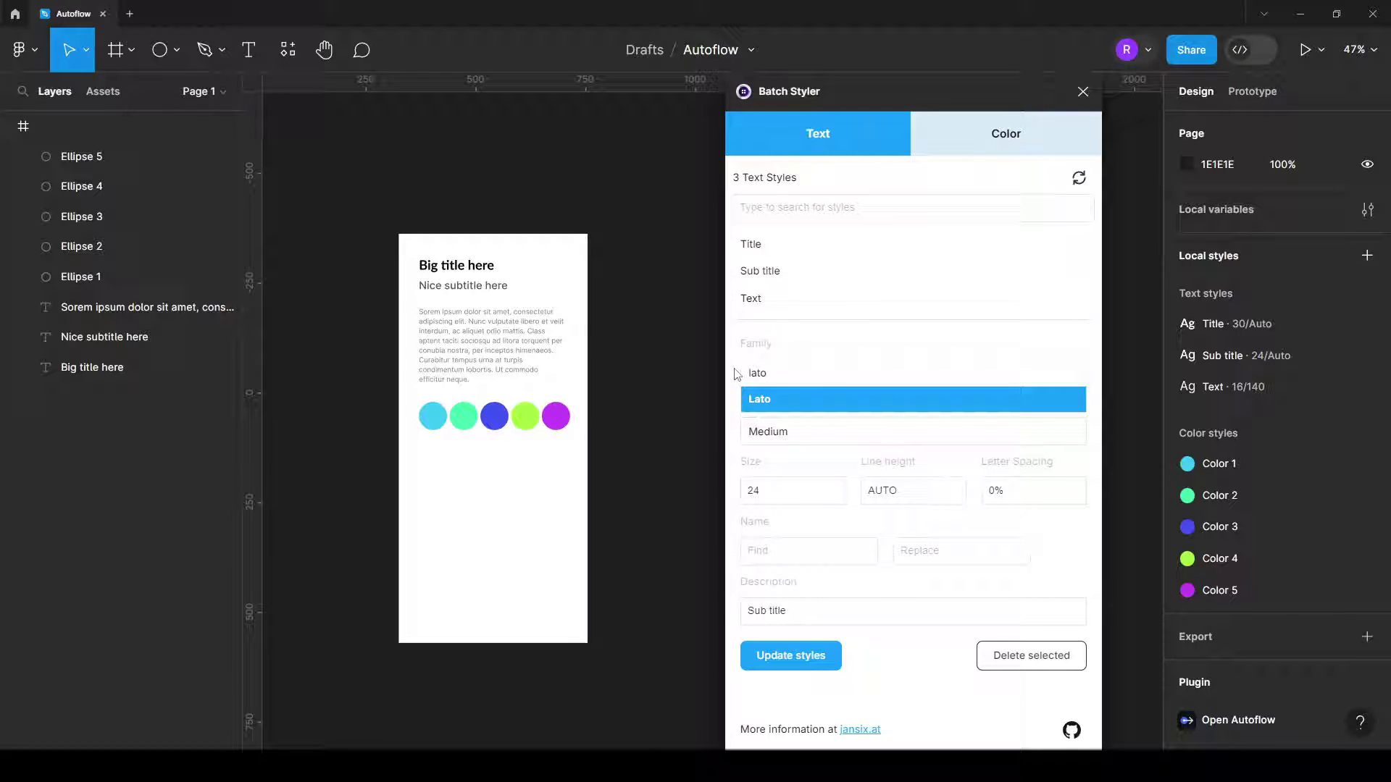
left_click(785, 401)
left_click(788, 655)
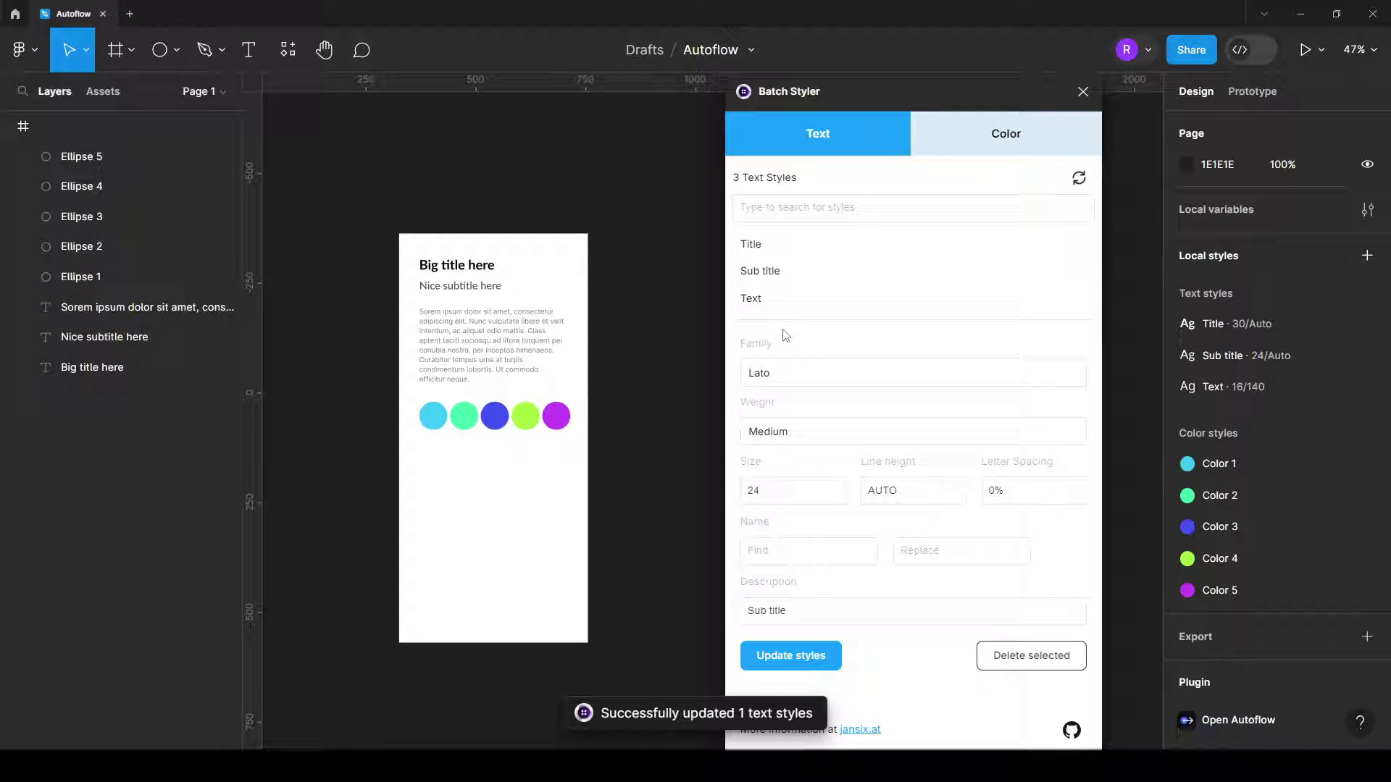
left_click(785, 299)
Change the Text style to Oswald, size 14, 160% line height, and apply it.
left_click(739, 378)
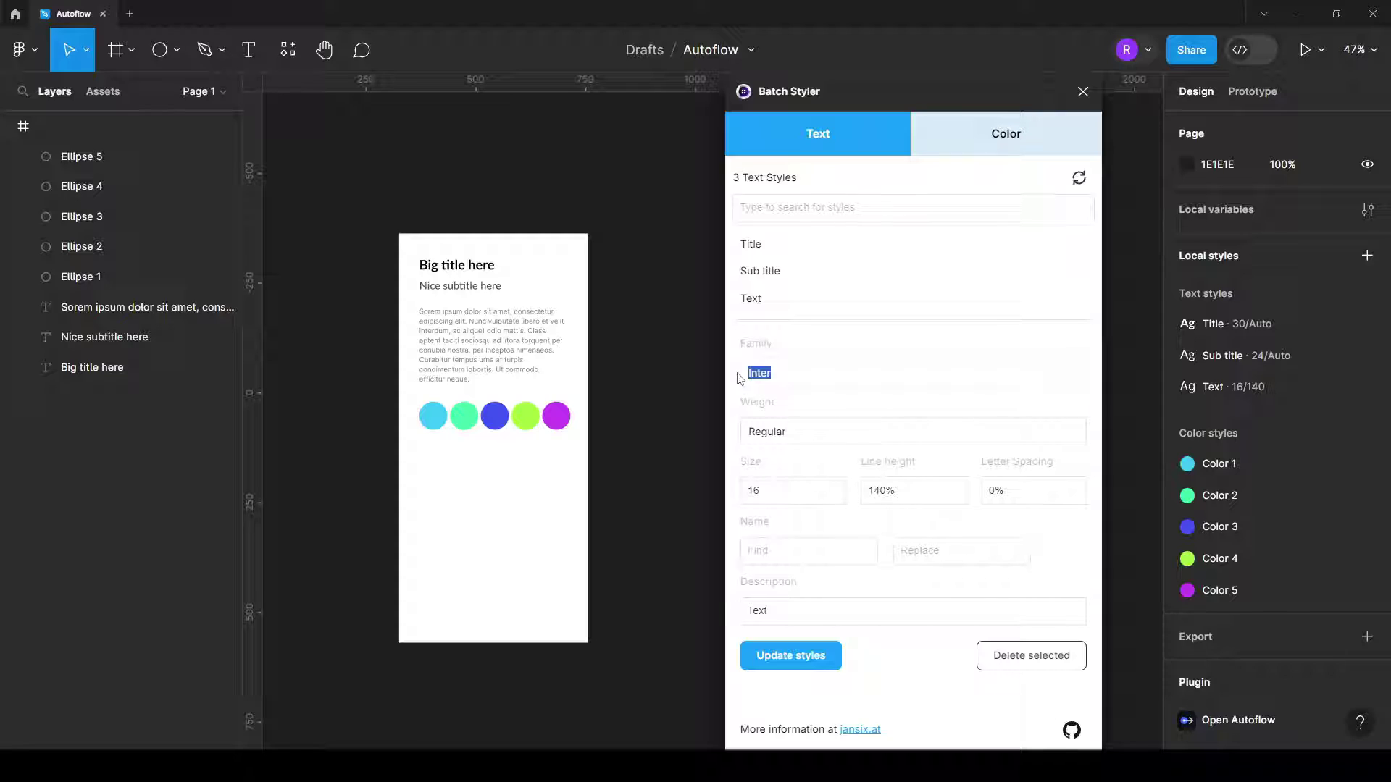
type("oswa")
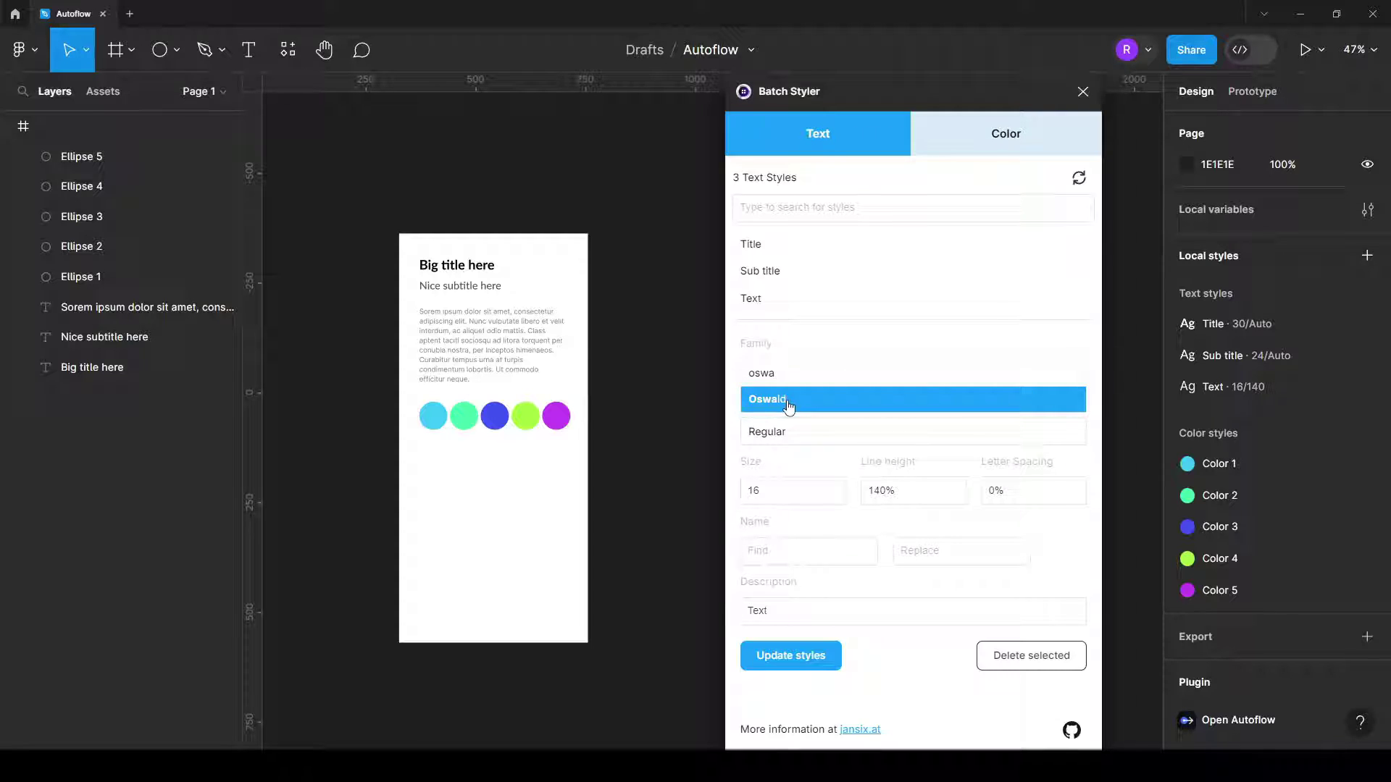
left_click(789, 406)
left_click(778, 497)
type("14")
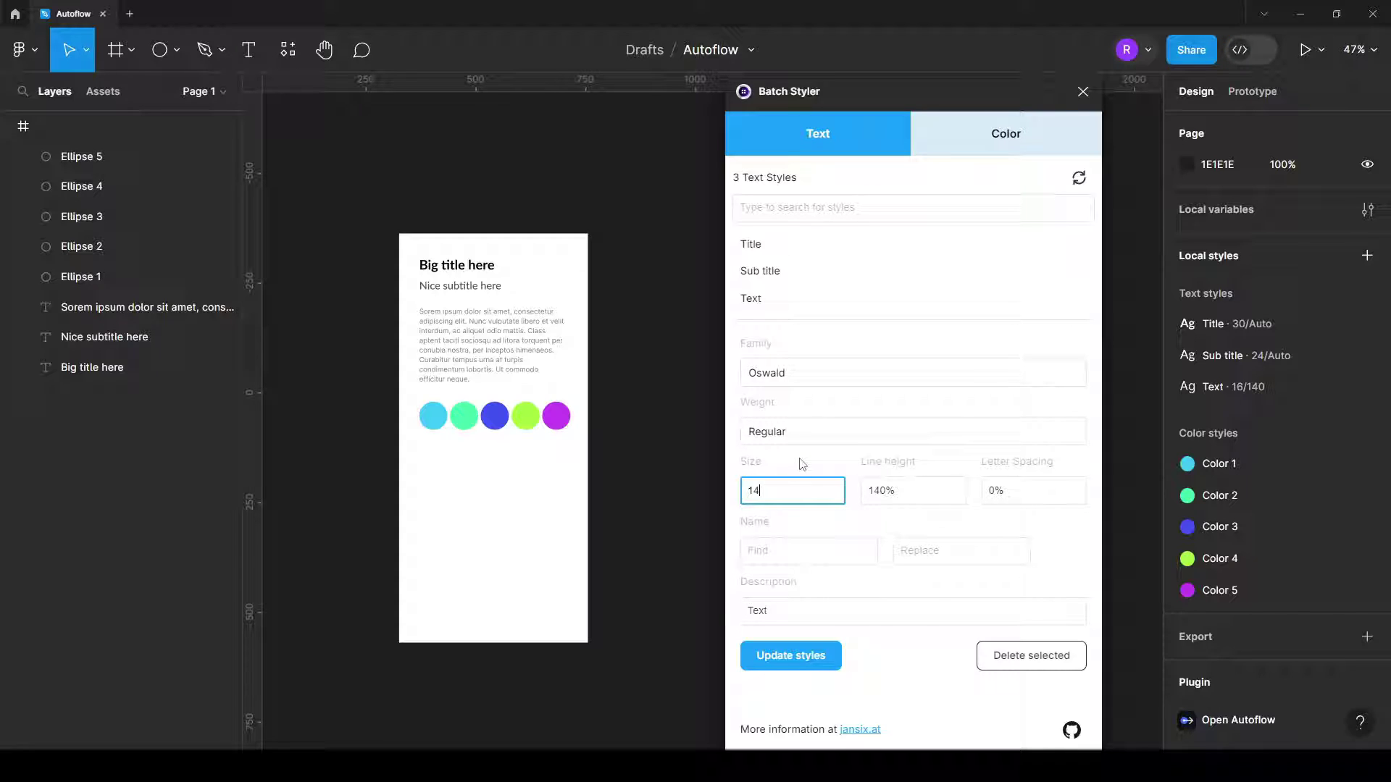
left_click(881, 489)
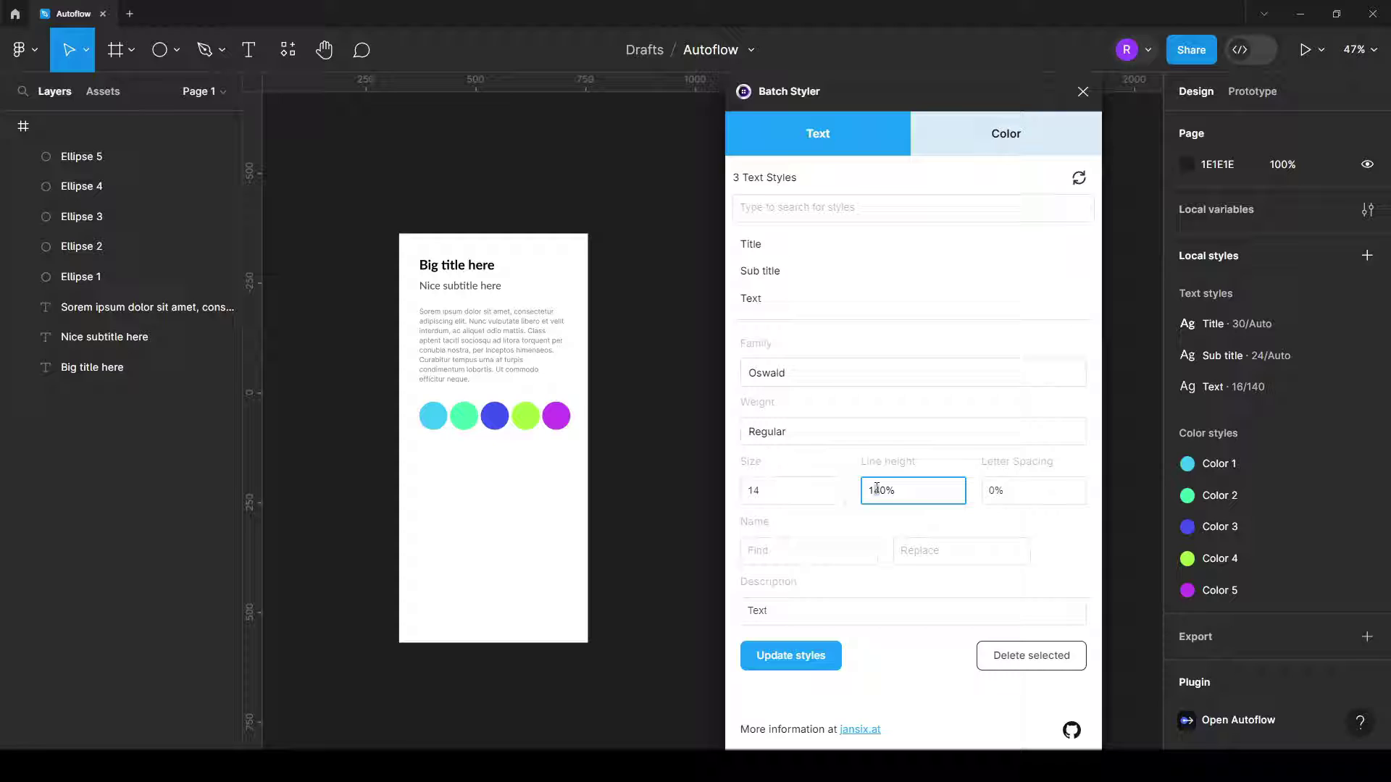
type("160")
left_click(785, 665)
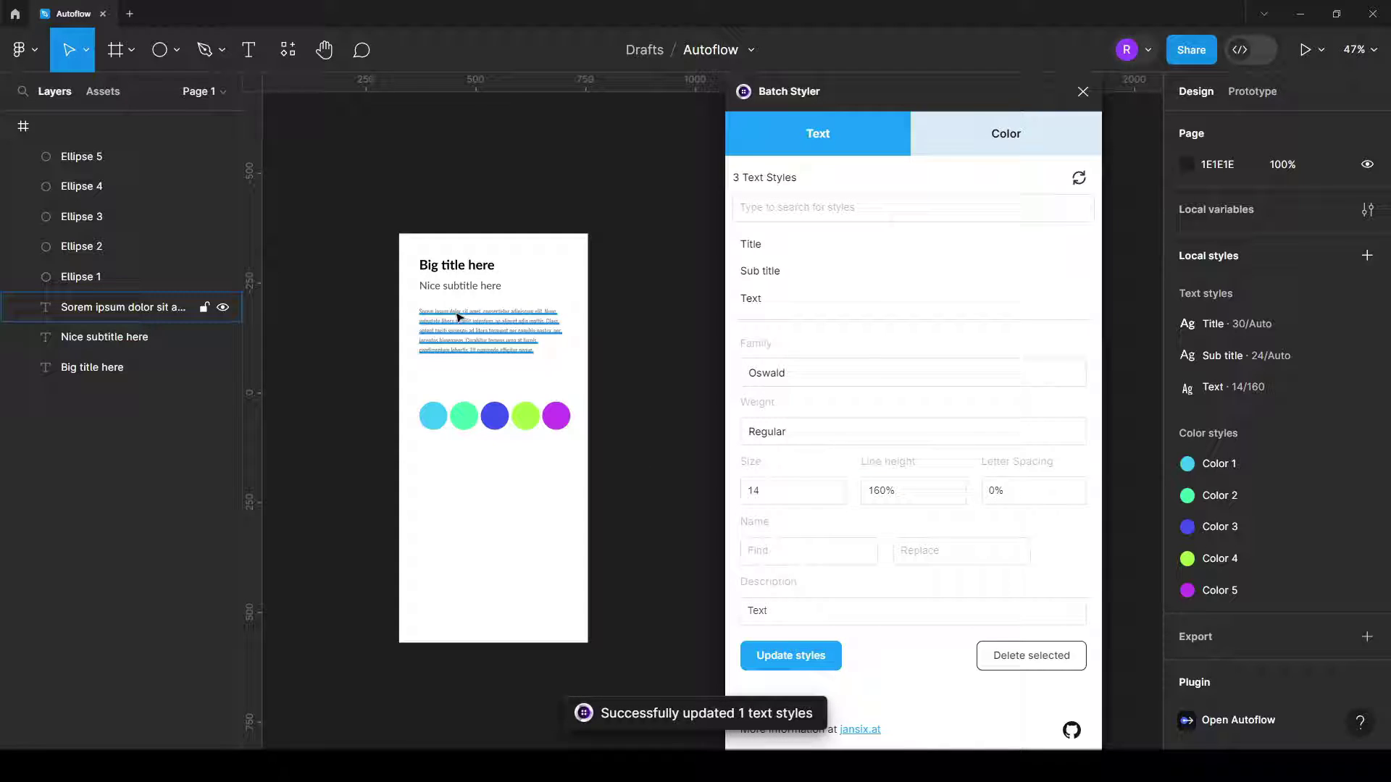
scroll(457, 323, "up", 3)
scroll(380, 381, "down", 2)
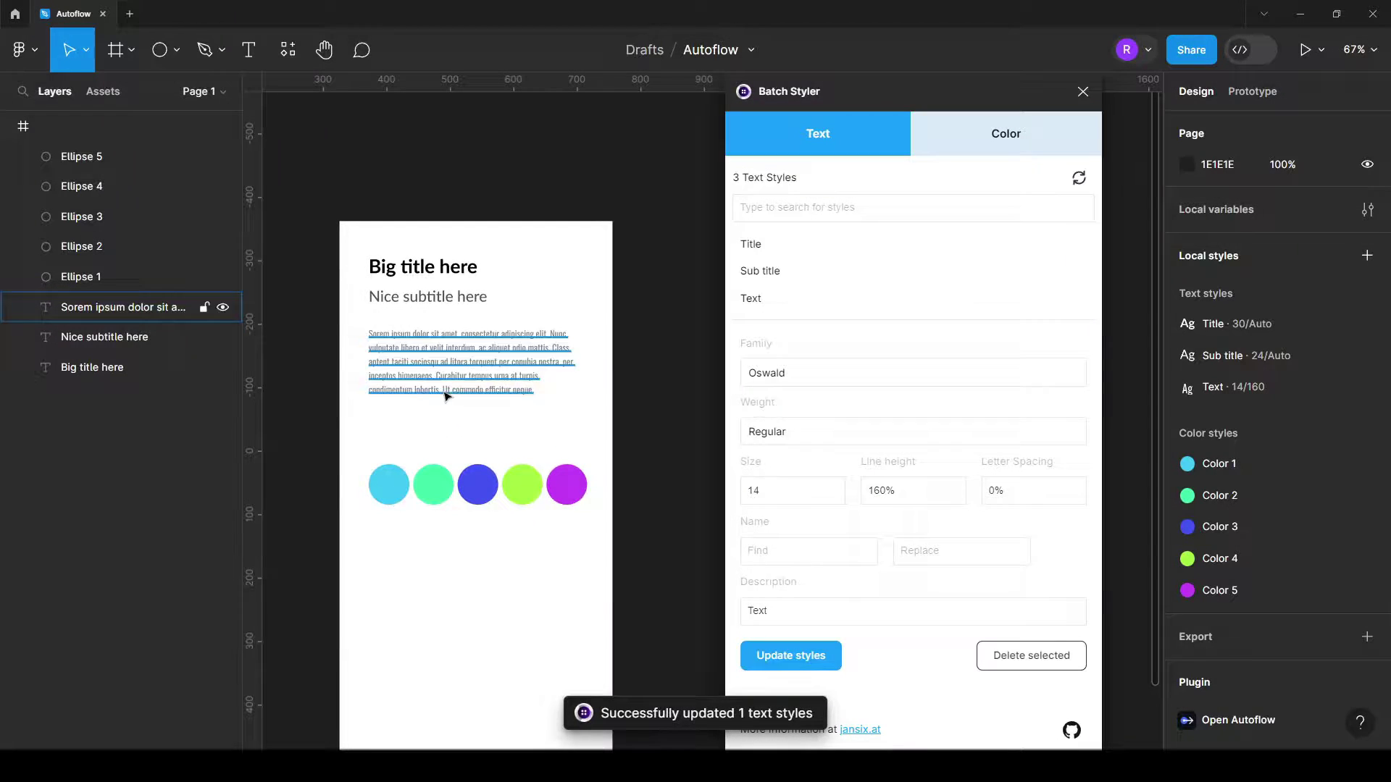
left_click(1006, 136)
scroll(478, 456, "down", 1)
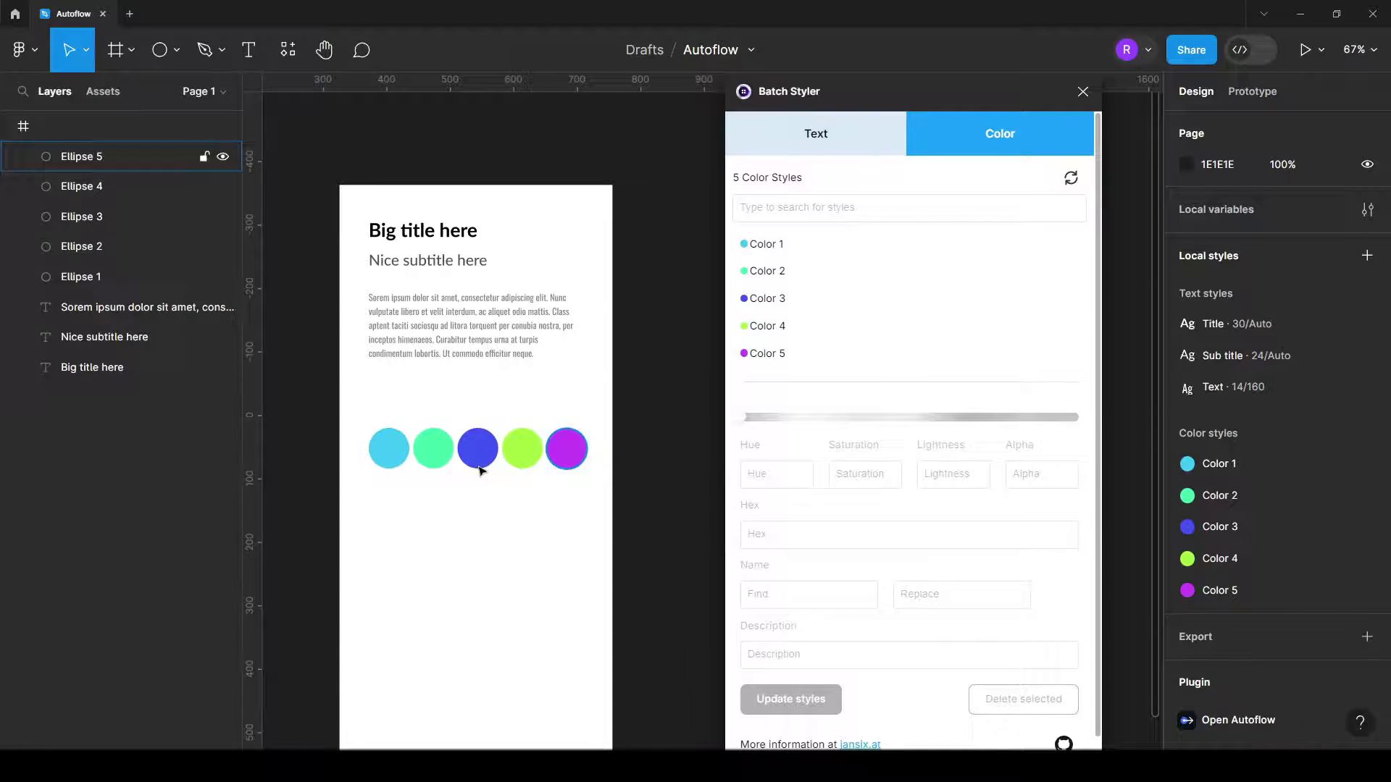
Select the cyan circles on the canvas to inspect them, then clear the selection.
left_click(389, 451)
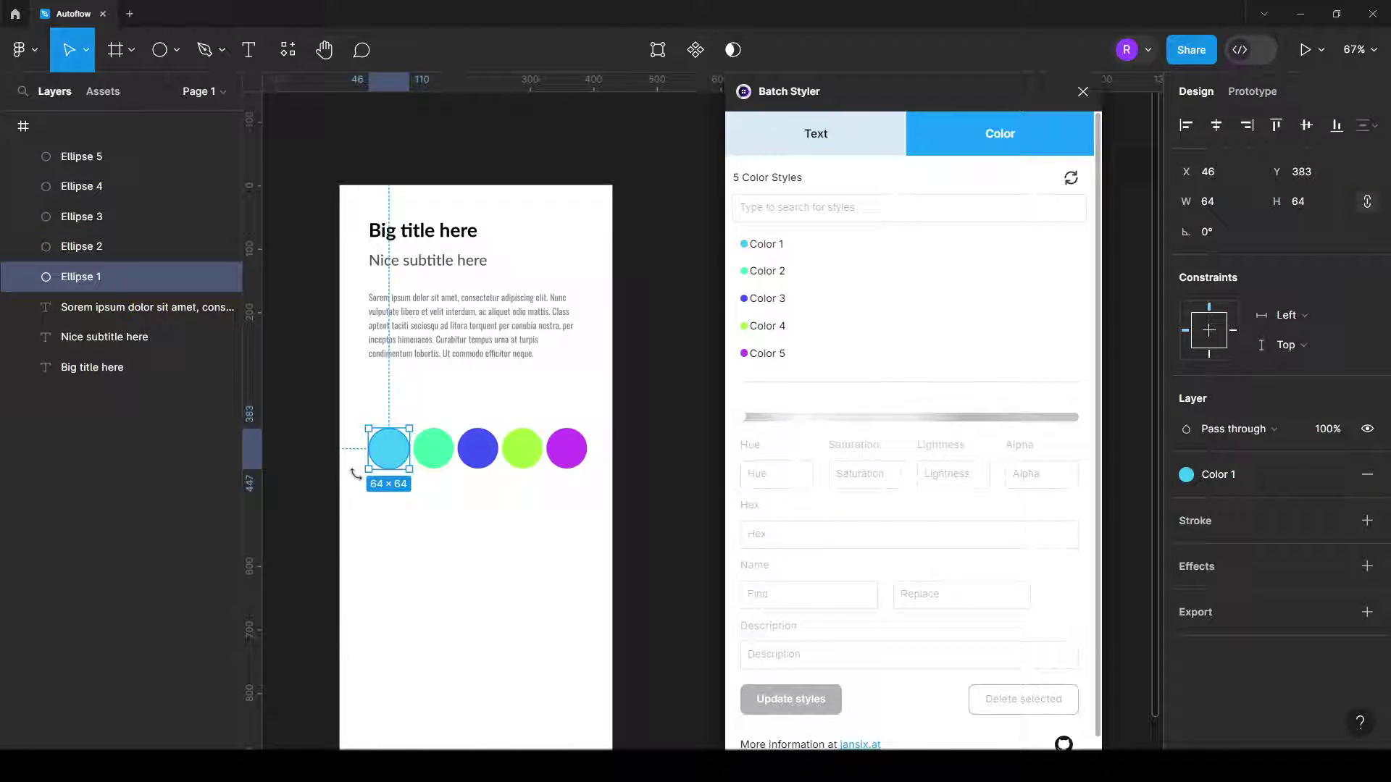
left_click(338, 507)
left_click_drag(338, 507, 629, 413)
left_click(626, 450)
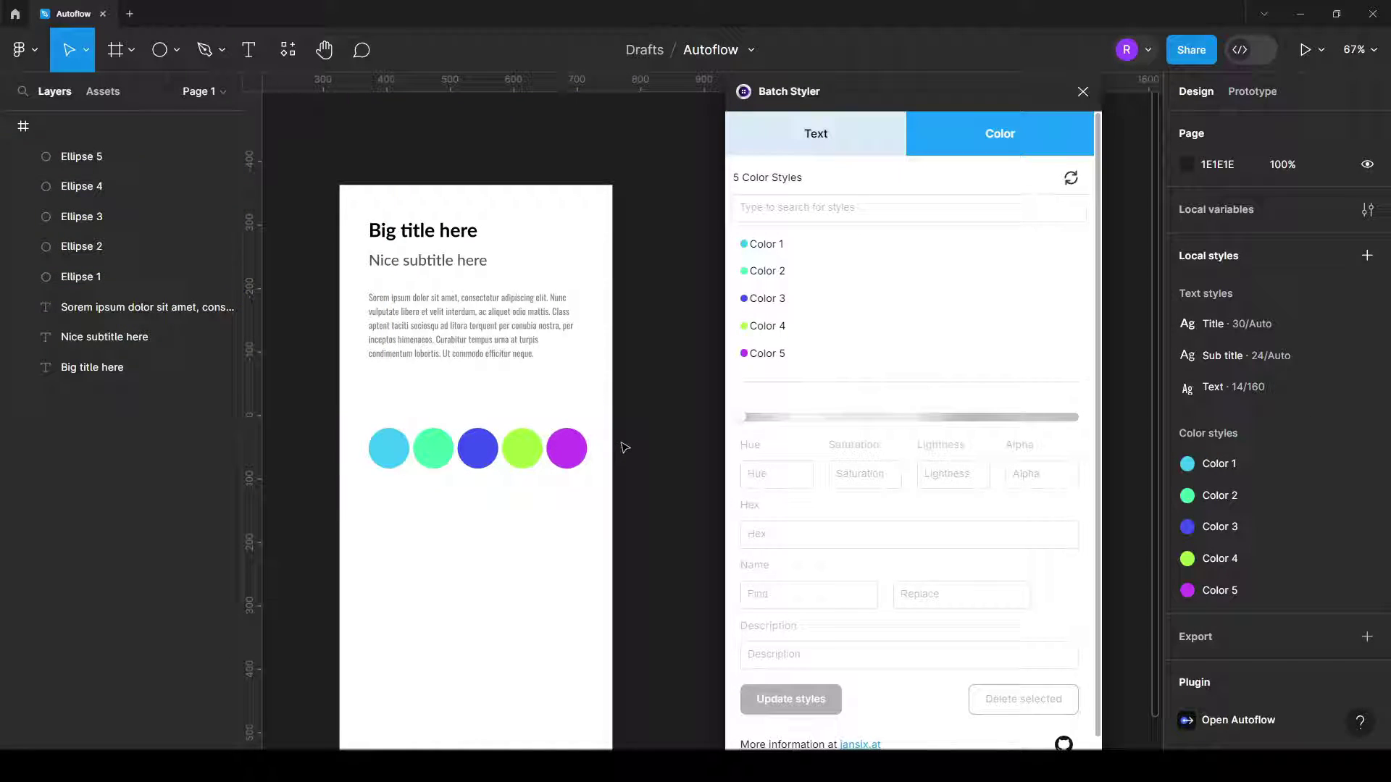
Shift Color 1's hue from cyan to magenta (about 301) and update the style.
left_click(825, 248)
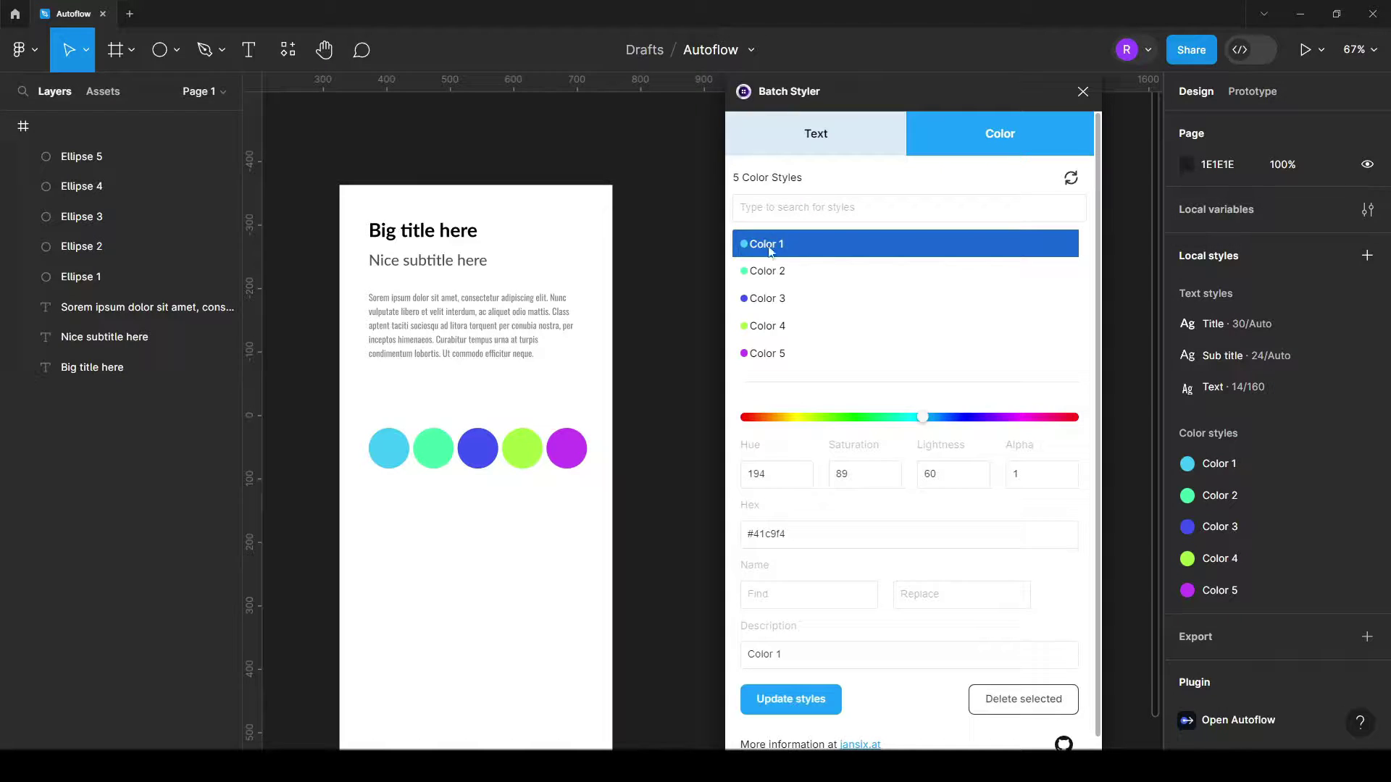
left_click_drag(910, 419, 900, 419)
left_click(800, 534)
left_click(879, 513)
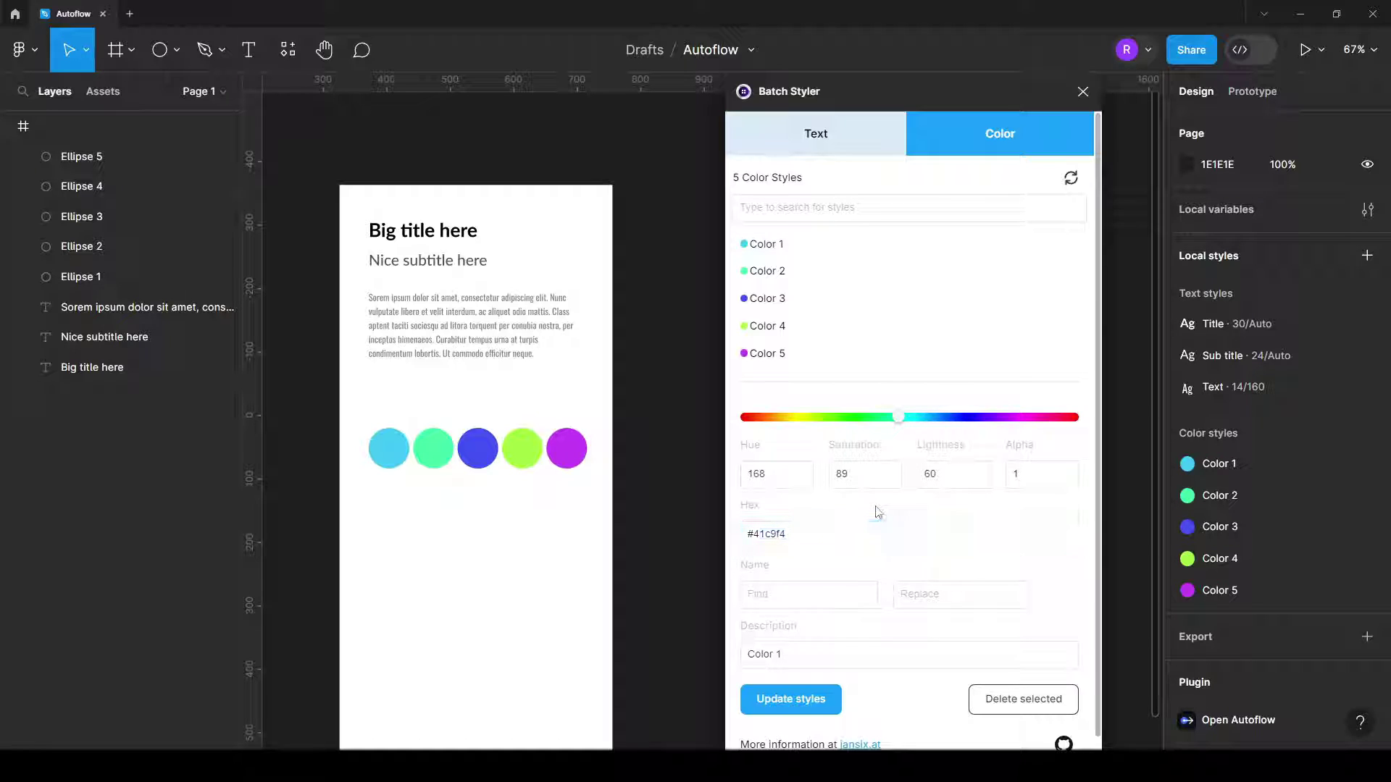
left_click_drag(909, 425, 1027, 424)
left_click(792, 699)
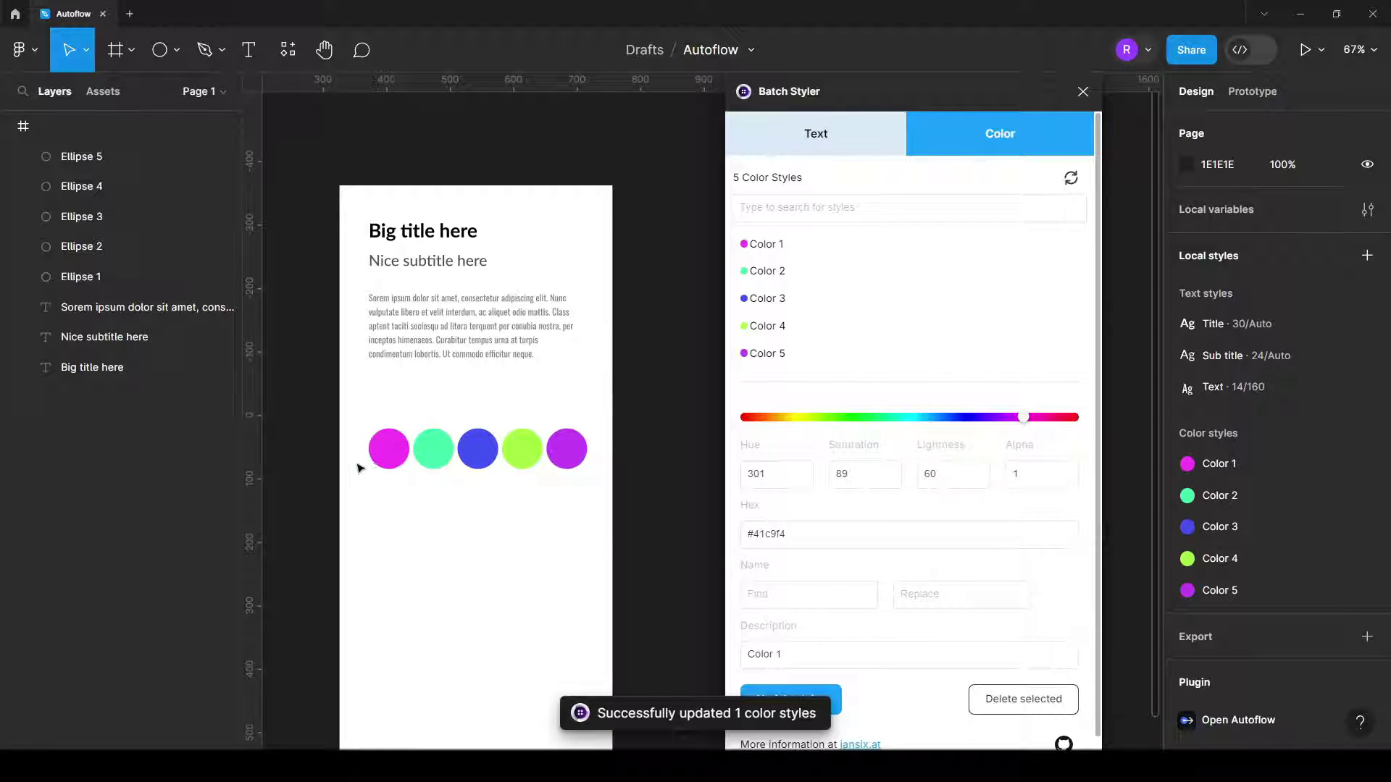
scroll(630, 574, "down", 1)
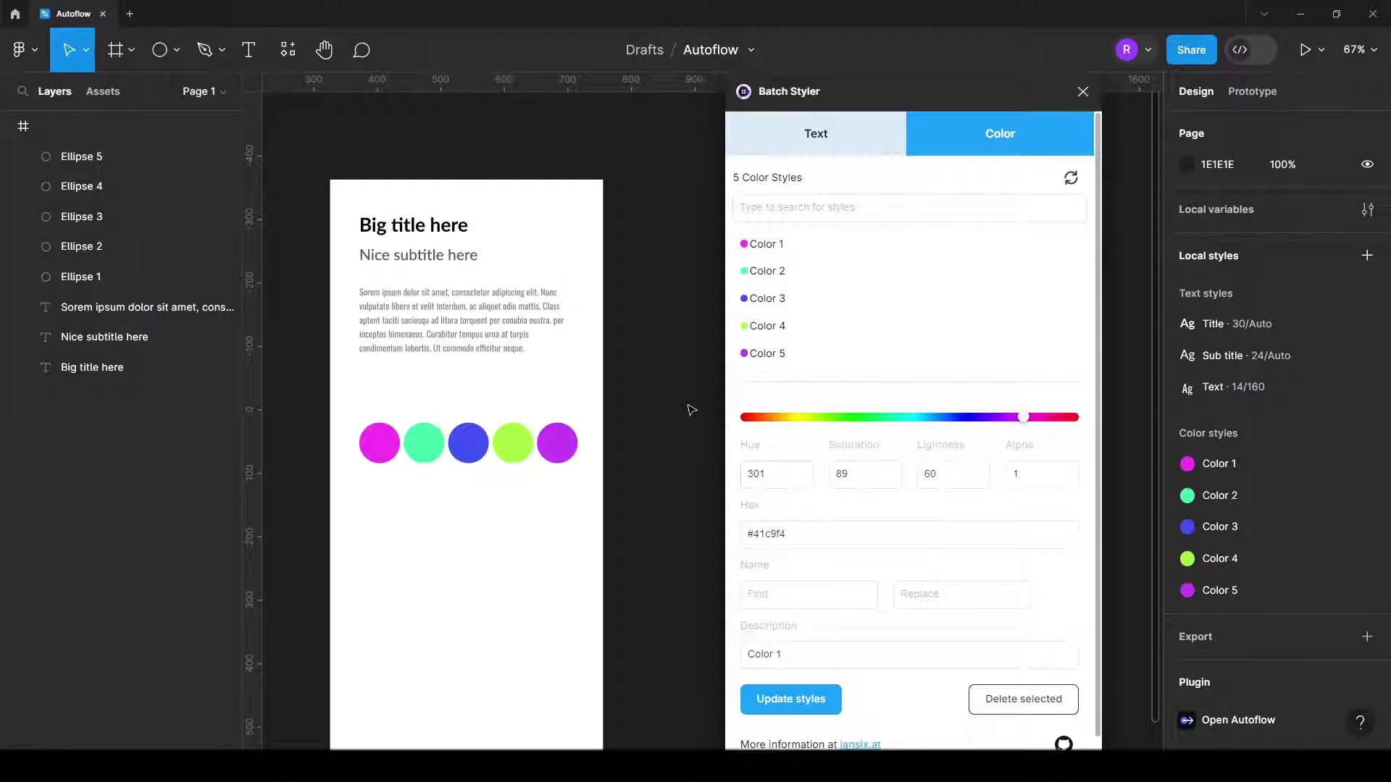
scroll(695, 397, "left", 1)
Select the paragraph text layer and return Batch Styler to the text styles list.
left_click(529, 334)
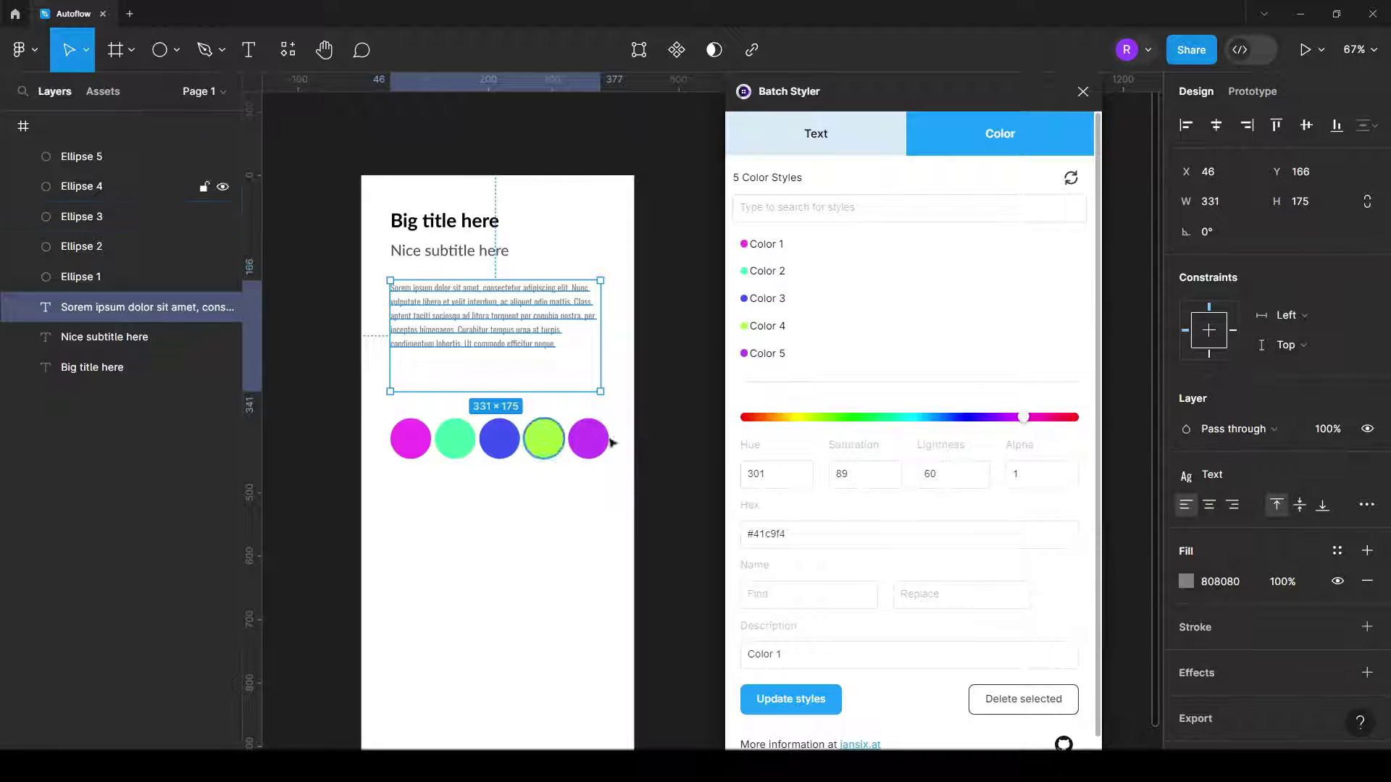
scroll(608, 435, "left", 1)
left_click(832, 133)
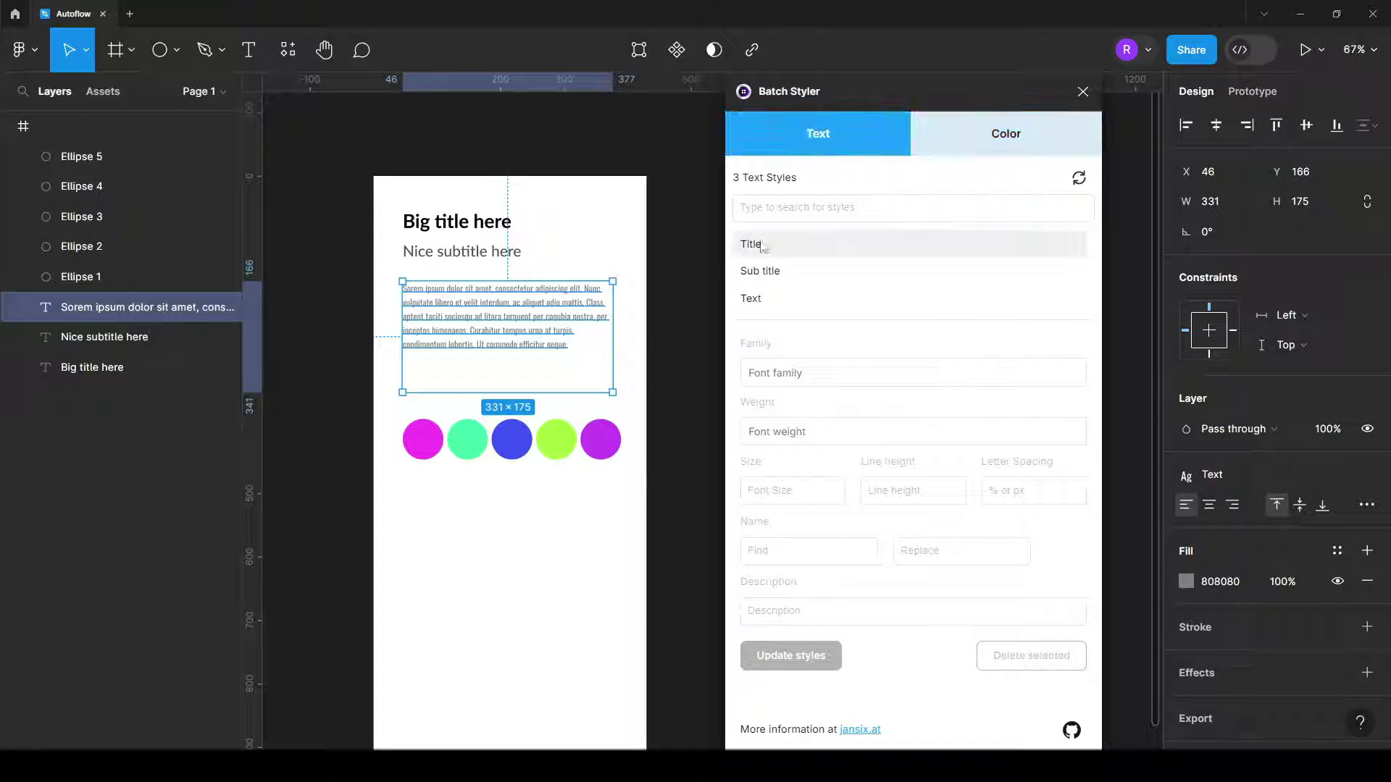
scroll(680, 321, "up", 1)
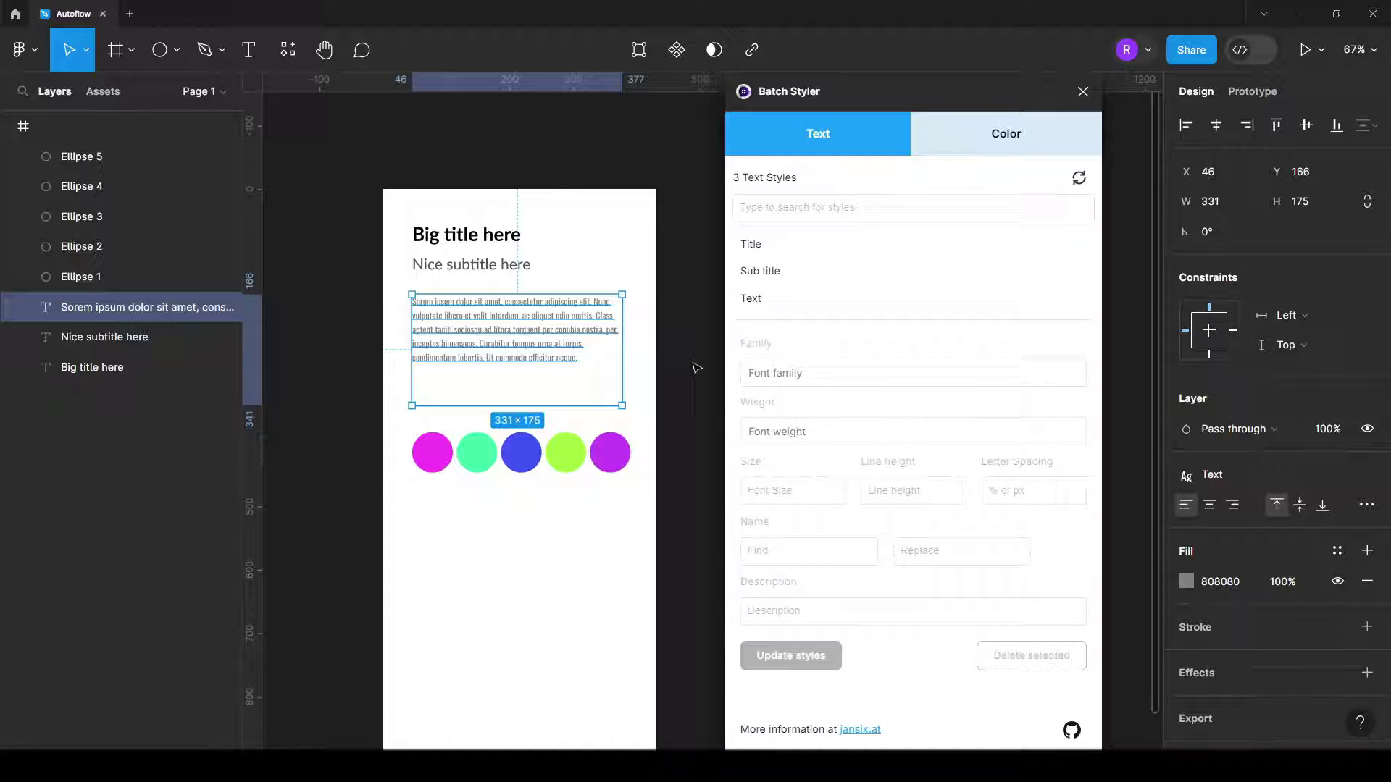